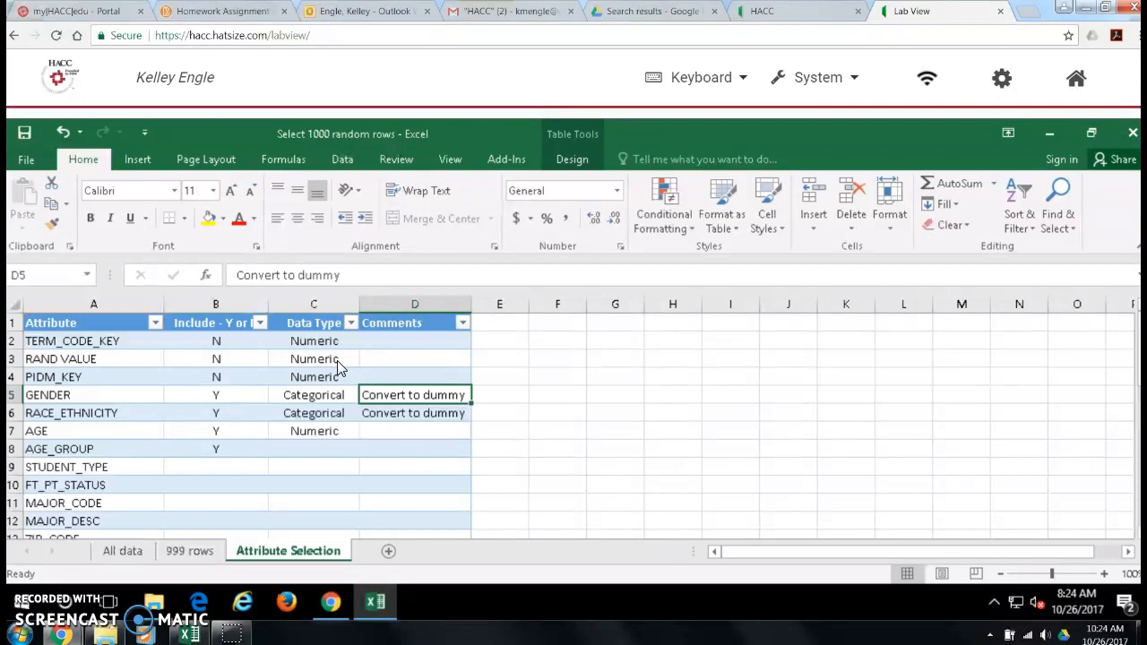
Step: Review the Include, Data Type and Comments entries for the attributes from TERM_CODE_KEY to GENDER
key(Left)
key(Left)
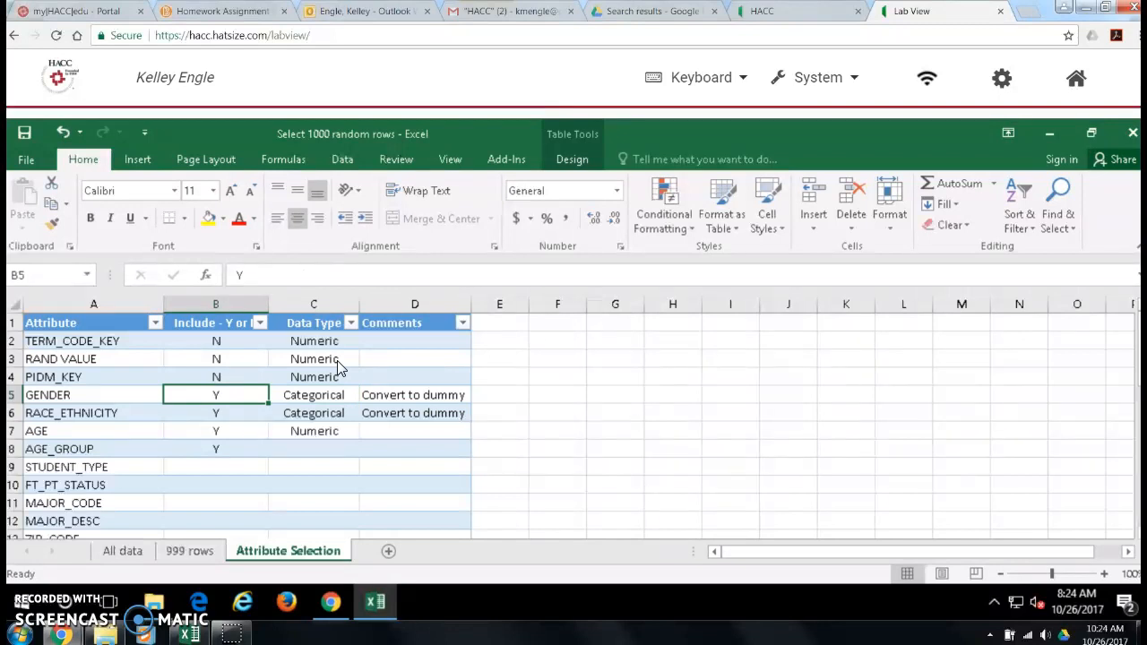
key(Up)
key(Up)
key(Up)
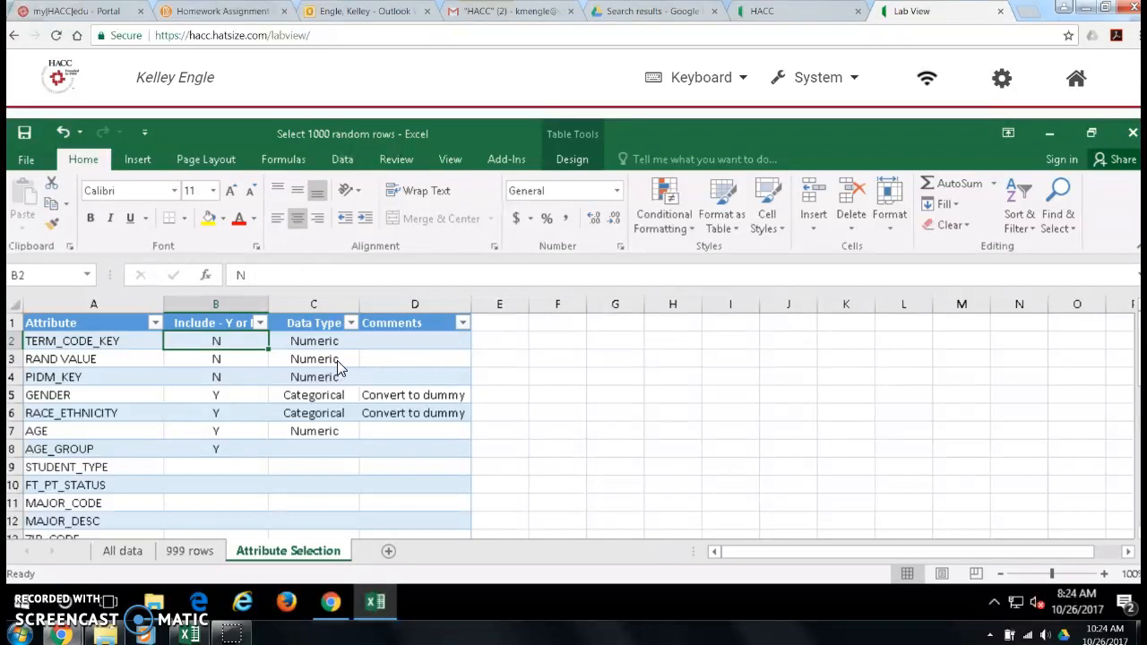
key(Right)
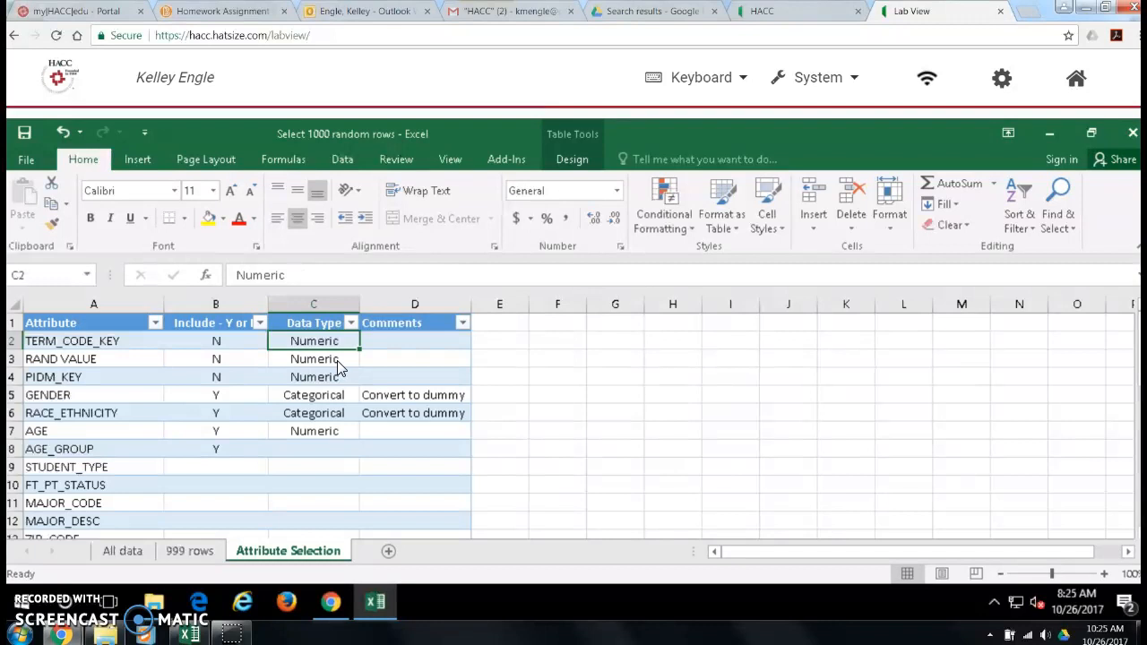
key(Right)
key(Down)
key(Down)
key(Down)
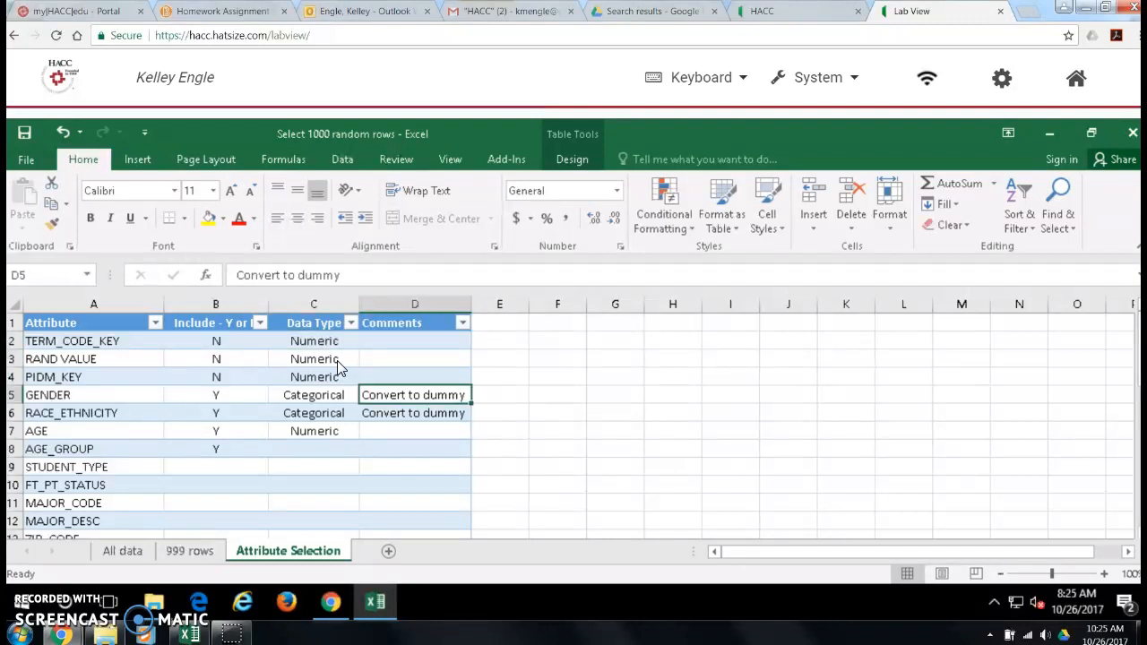
key(Left)
key(Left)
key(Left)
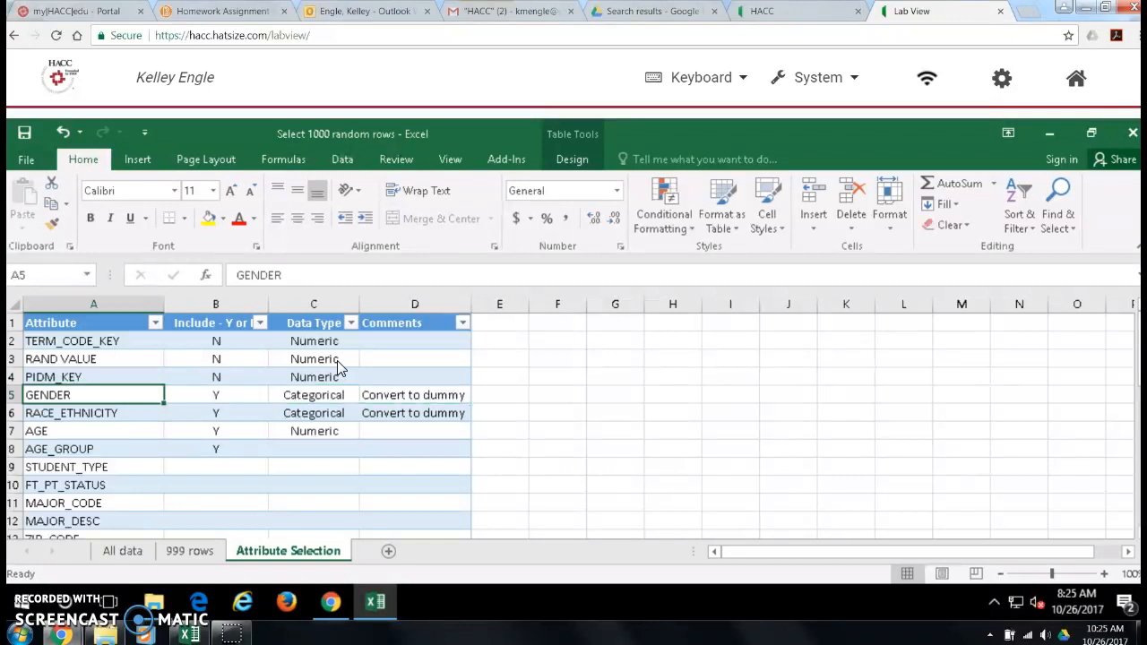
key(Up)
key(Up)
key(Up)
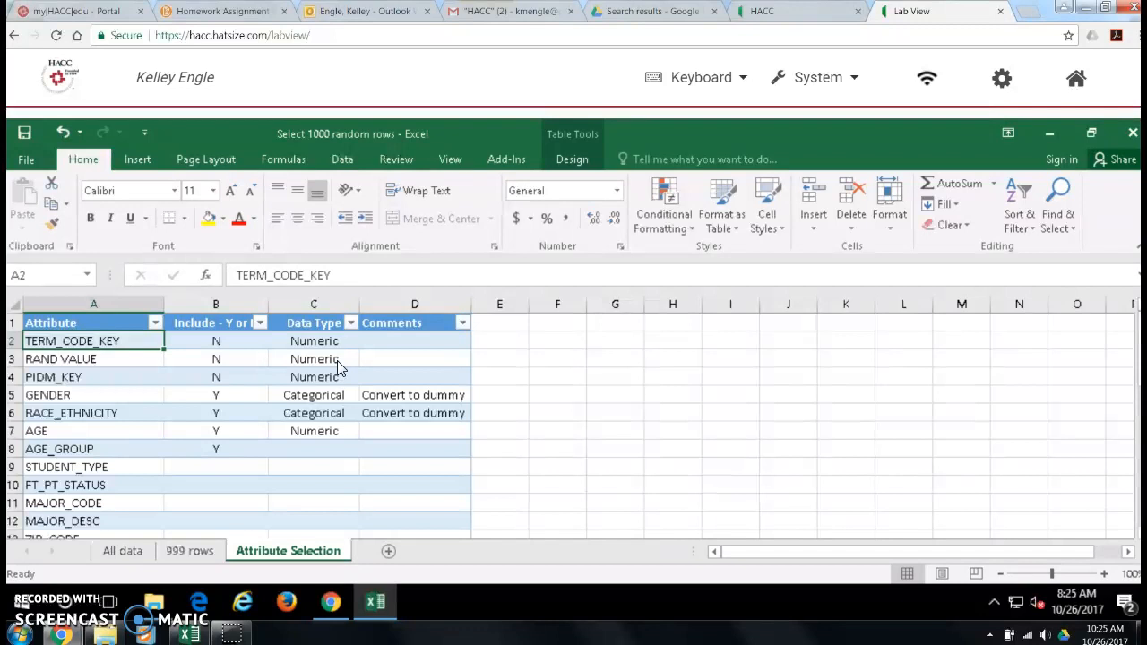
Step: Go through the classified attributes from RAND VALUE down to AGE, checking their inclusion, data type and comments
key(Down)
key(Down)
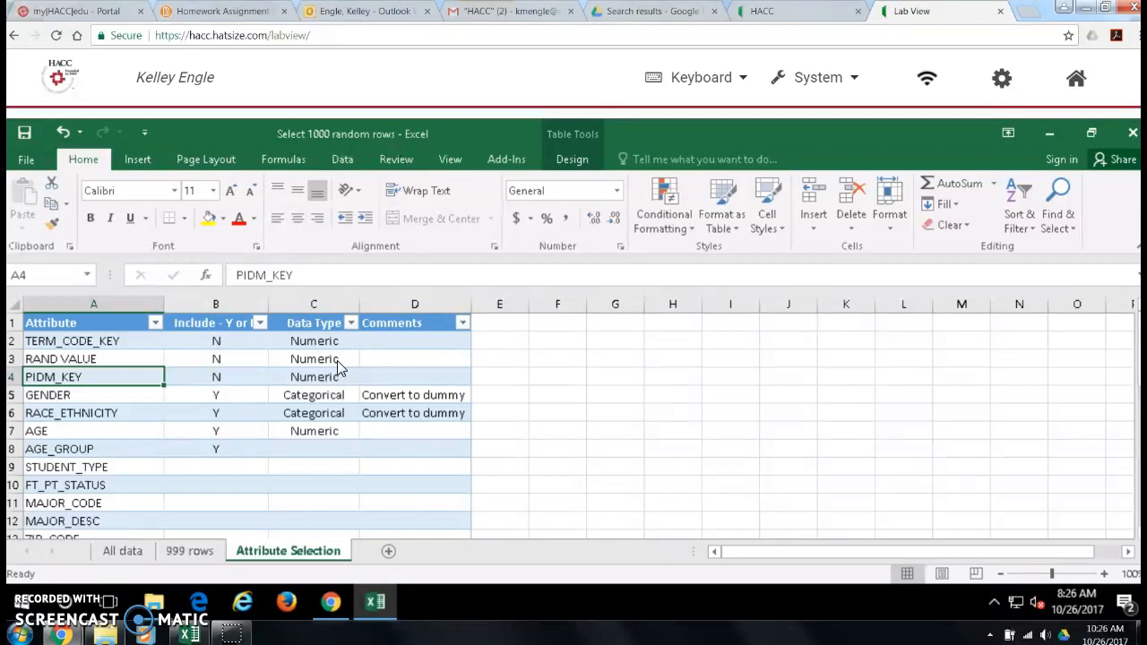
key(Down)
key(Right)
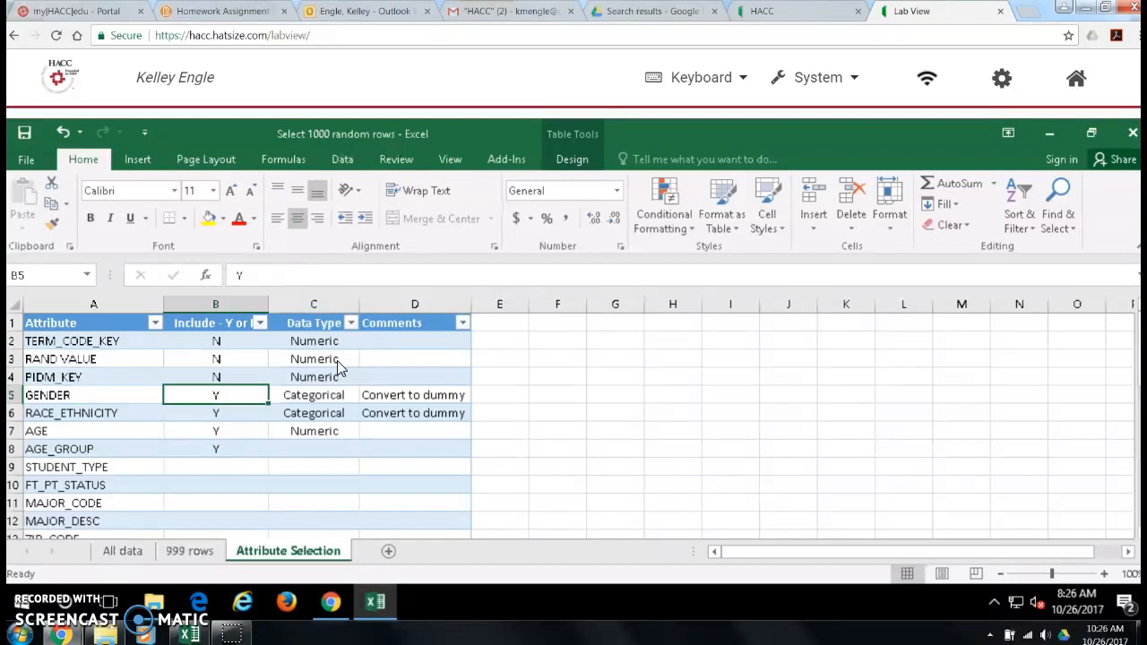
key(Right)
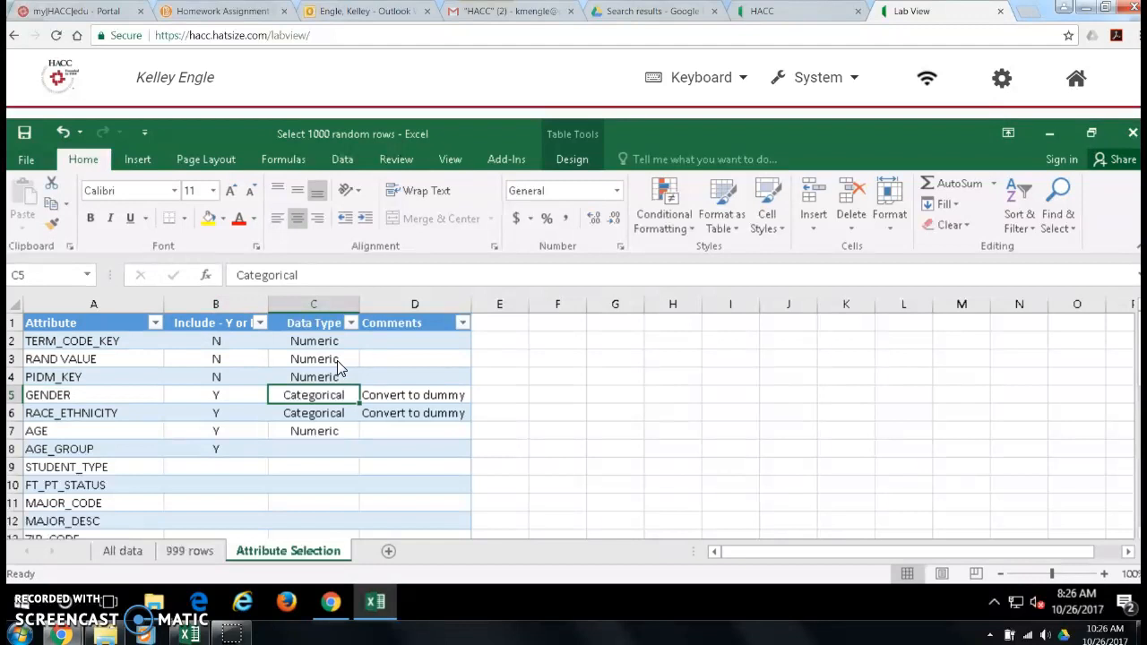
key(Right)
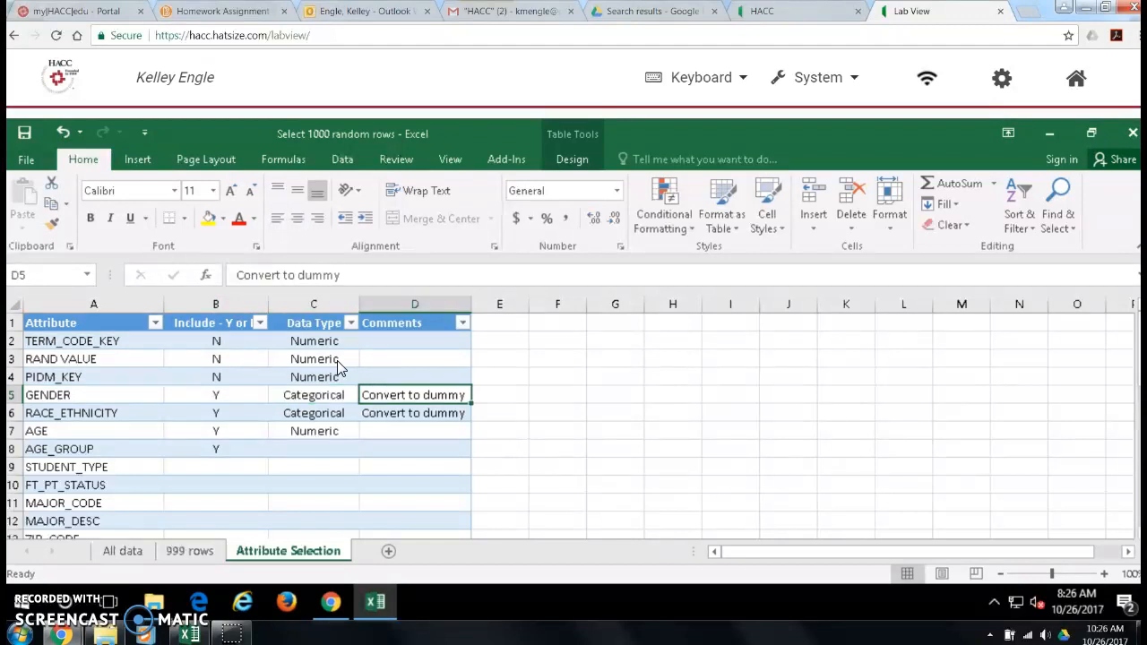
key(Left)
key(Left)
key(Down)
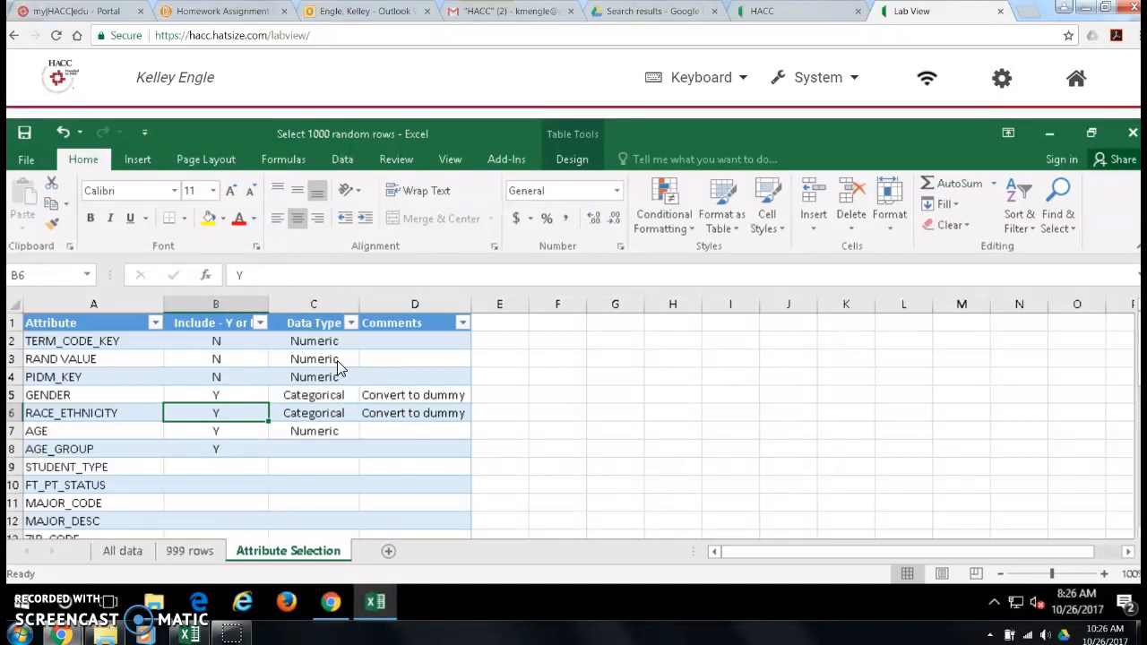
key(Right)
key(Left)
key(Down)
key(Right)
Step: Set AGE_GROUP's data type to Categorical and its comment to "Convert to dummy"
key(Down)
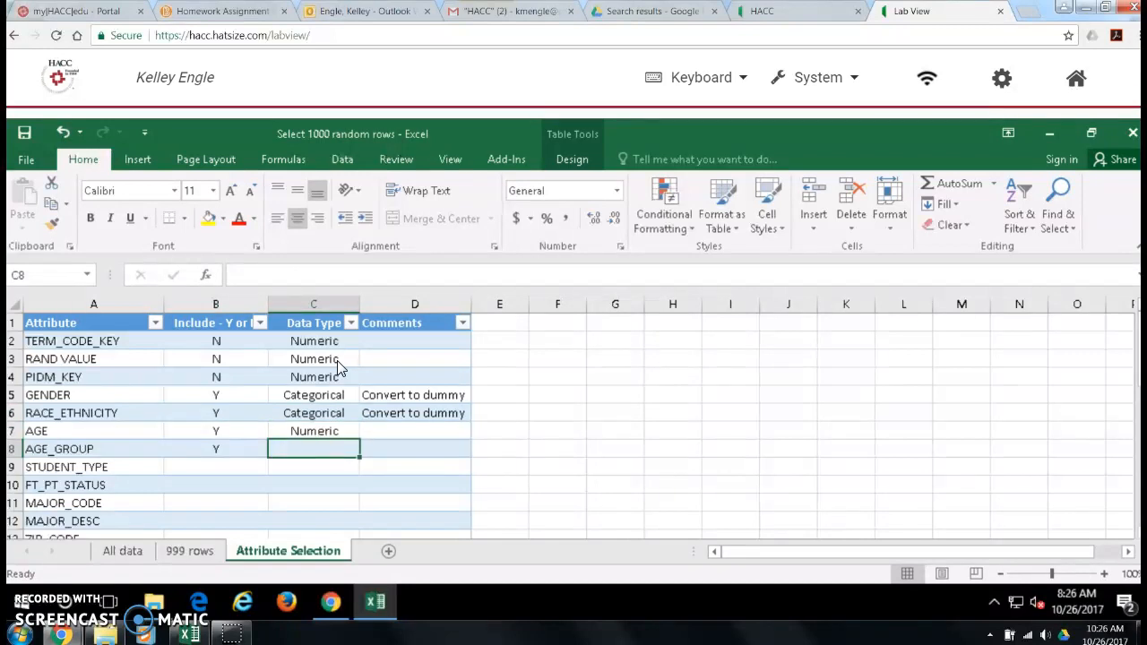
text(Categorical)
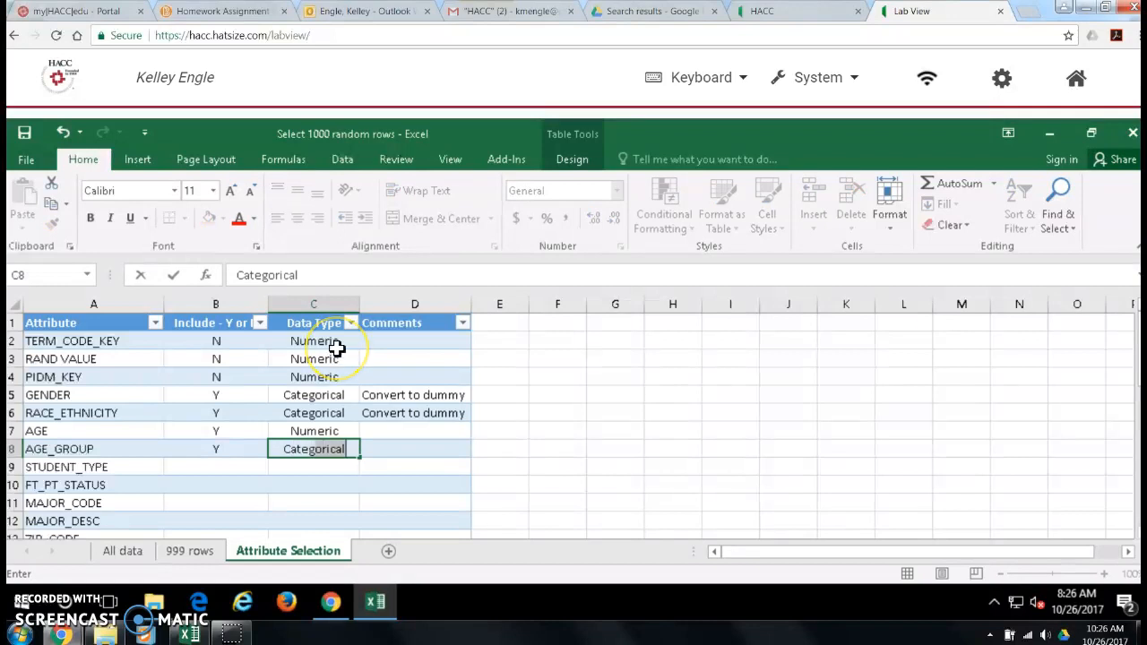
key(Tab)
text(Conv)
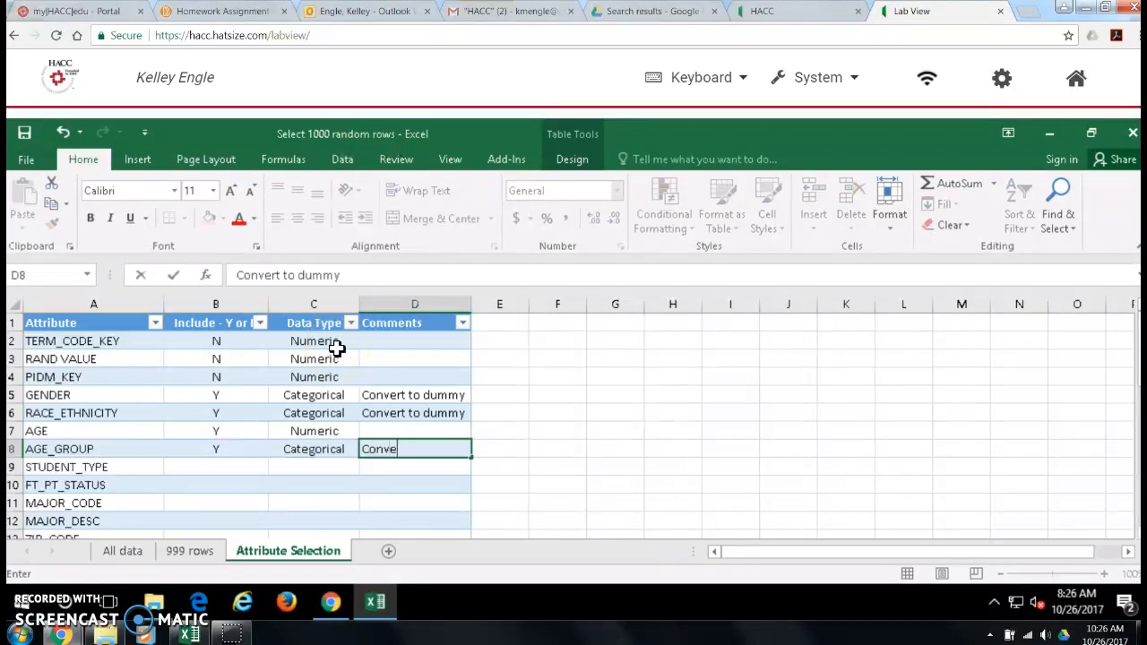
key(Return)
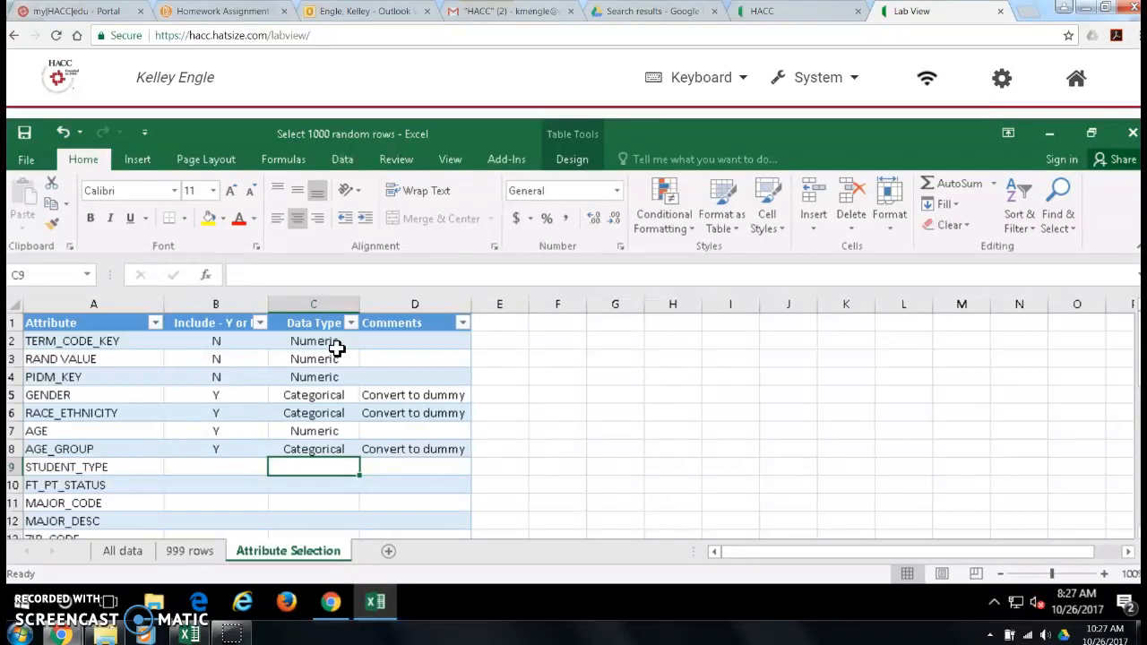
Step: Fill in the STUDENT_TYPE row with Y for inclusion, Categorical as data type and the comment "Convert to dummy"
key(Left)
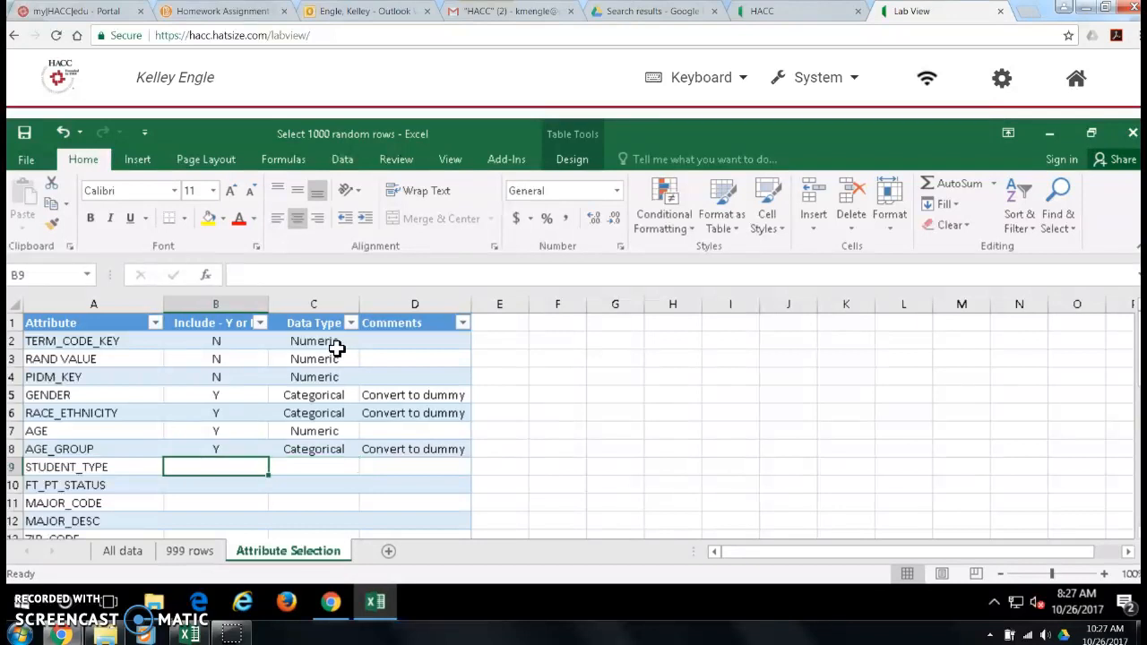
text(Y)
key(Tab)
text(Categorical)
key(Tab)
text(C)
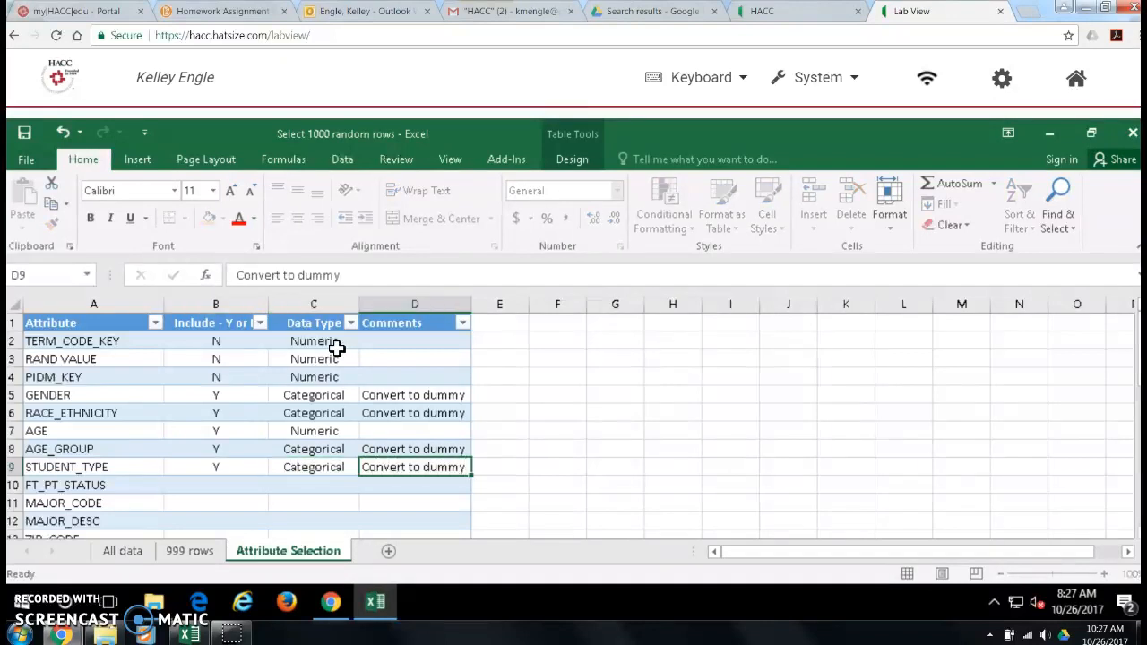
key(Return)
Step: Fill in the FT_PT_STATUS row with Y for inclusion, data type Categorical and the comment "Convert to dummy"
text(Categorical)
key(Tab)
text(Convert to dummy)
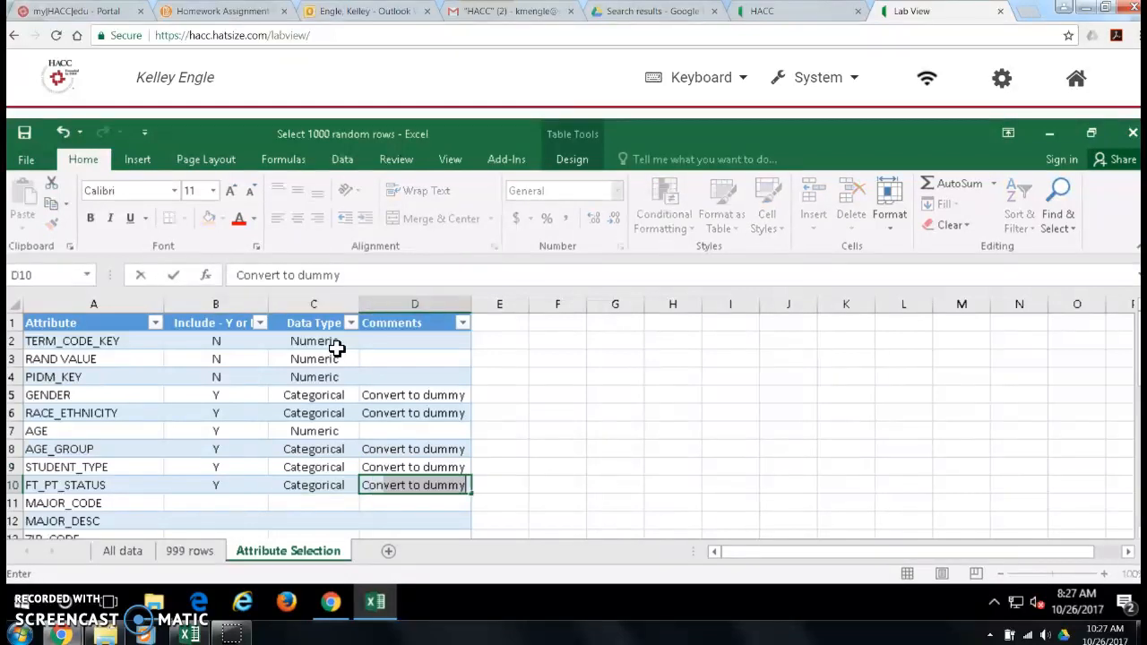
key(Return)
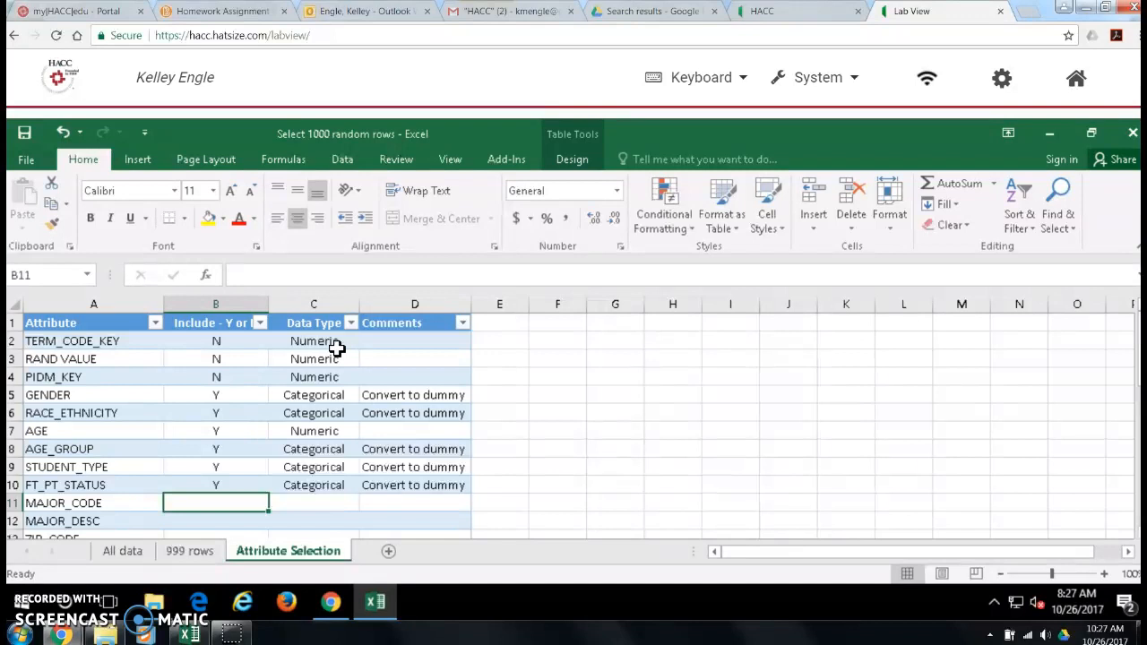
Step: Mark MAJOR_CODE, MAJOR_DESC and ZIP_CODE as not included by entering N for each
text(N)
key(Return)
text(N)
key(Return)
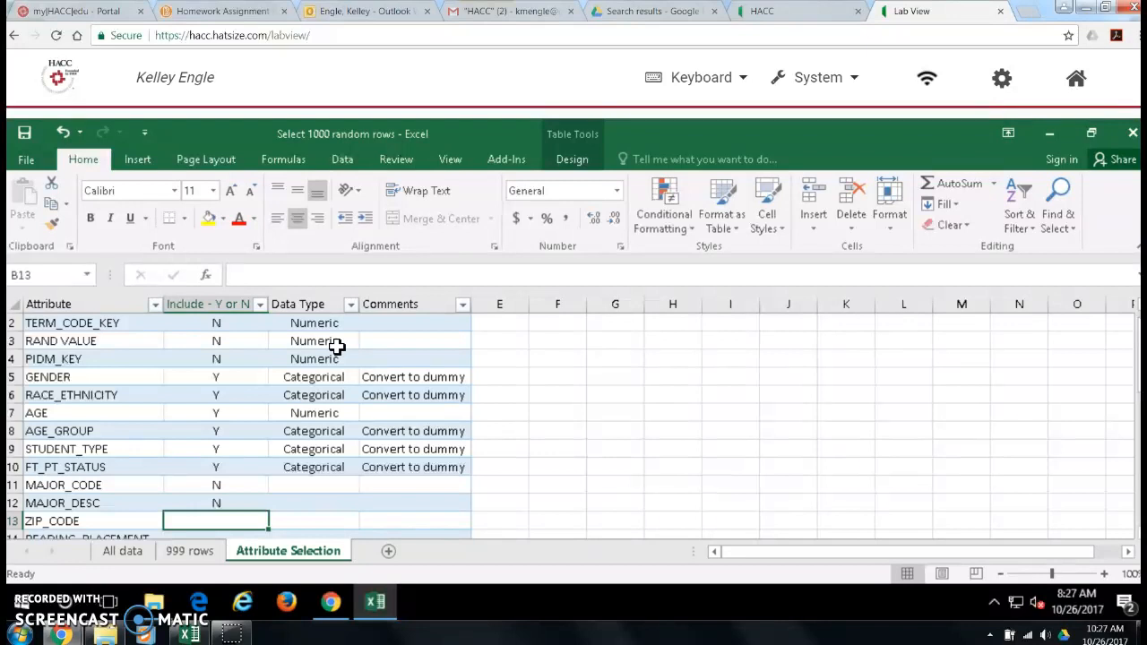
text(N)
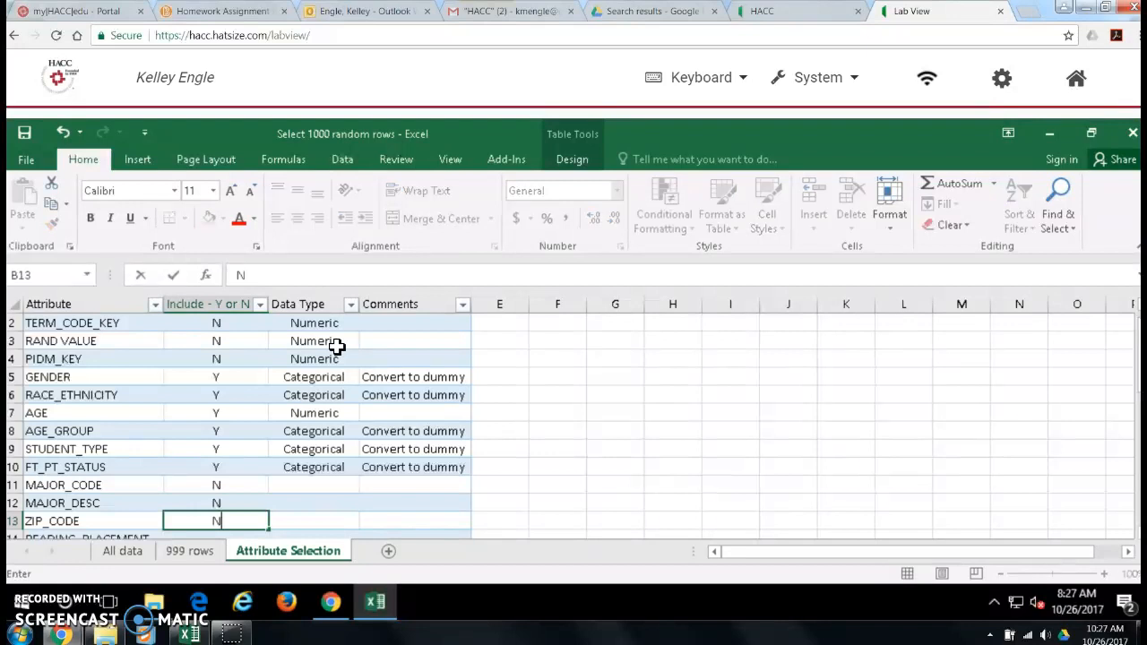
key(Return)
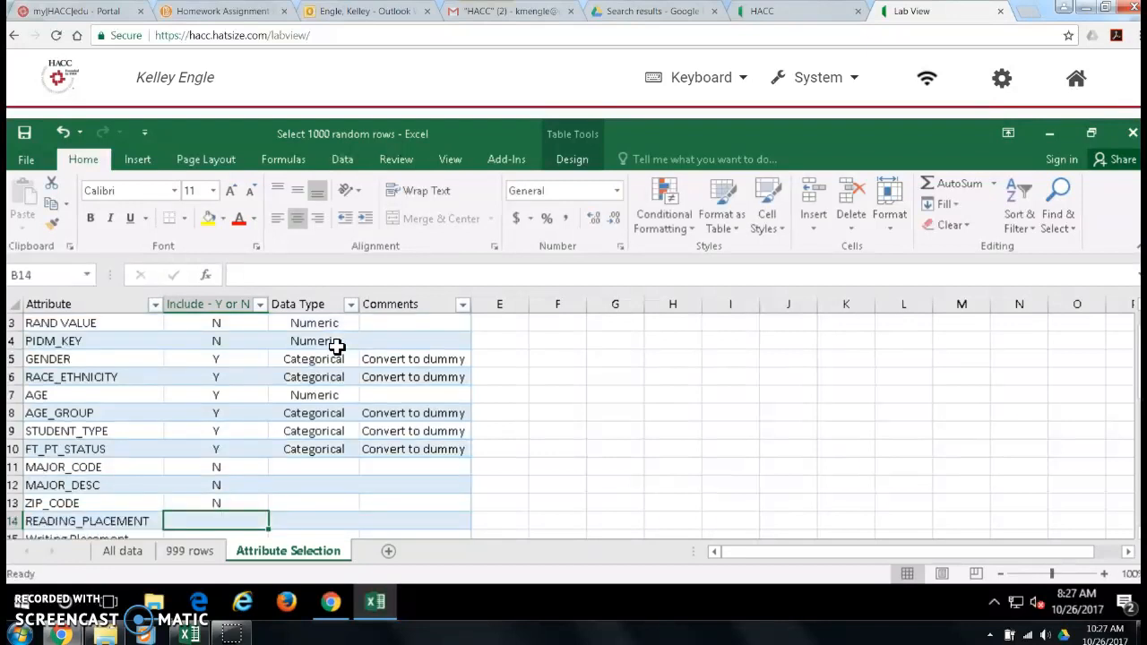
Step: Complete the READING_PLACEMENT row with Y for inclusion, Categorical as data type and "Convert to dummy" as comment
text(Y)
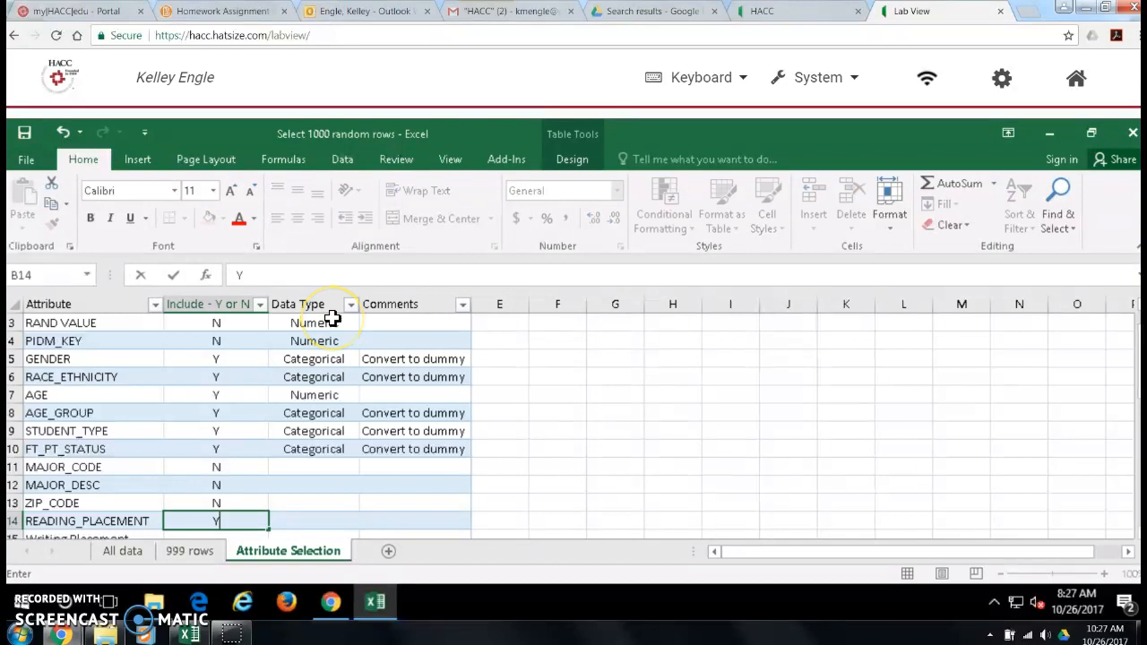
key(Tab)
text(Categorical)
key(Tab)
text(C)
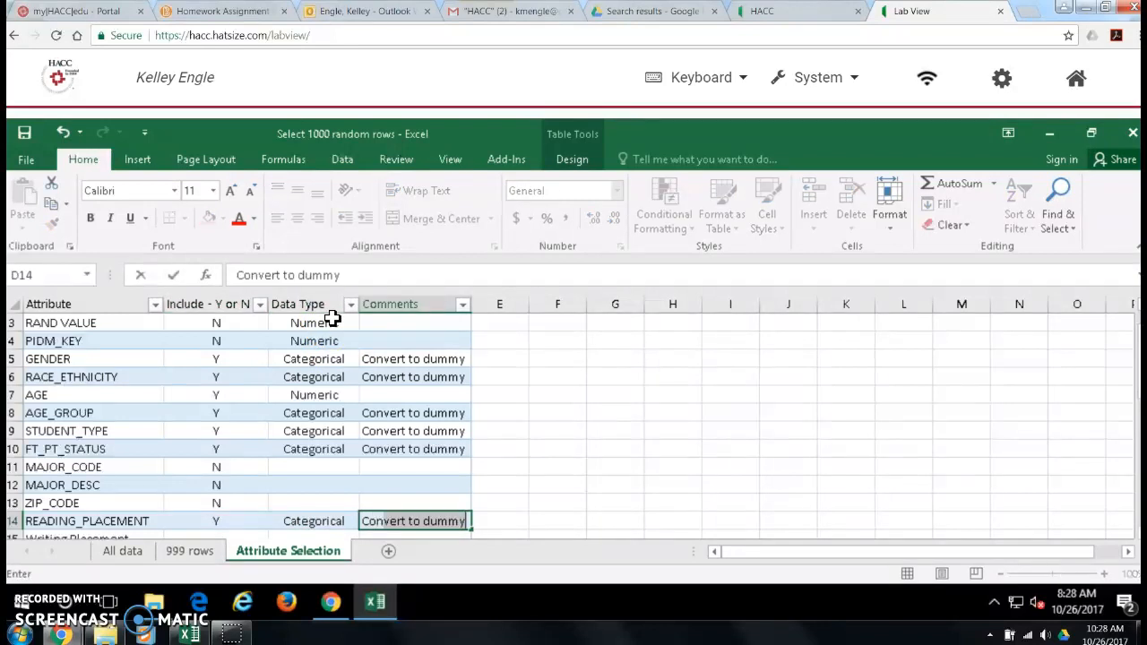
key(Return)
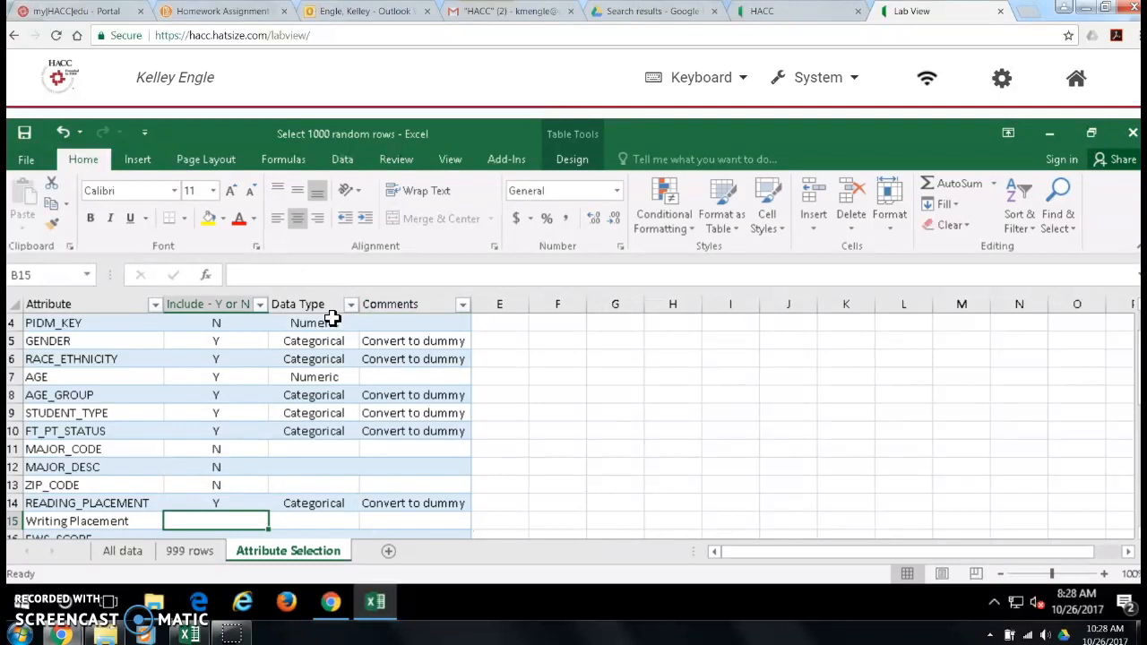
Step: Enter Y, Categorical and "Convert to dummy" for Writing Placement, and exclude EWS_SCORE with N
text(Y)
key(Tab)
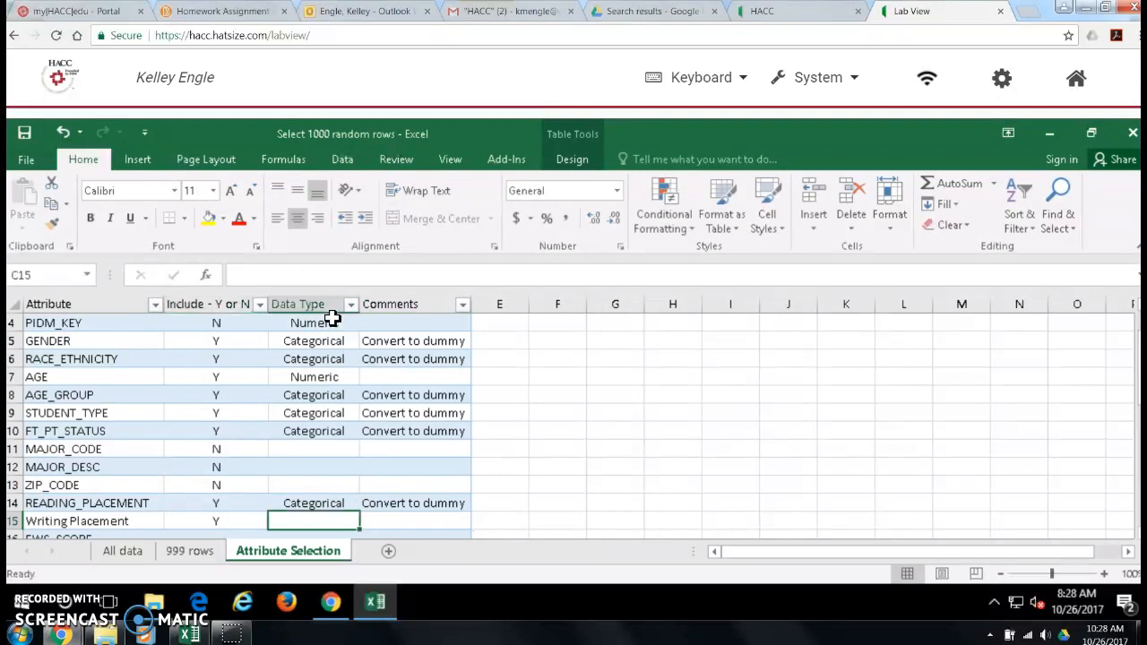
text(C)
key(Tab)
text(C)
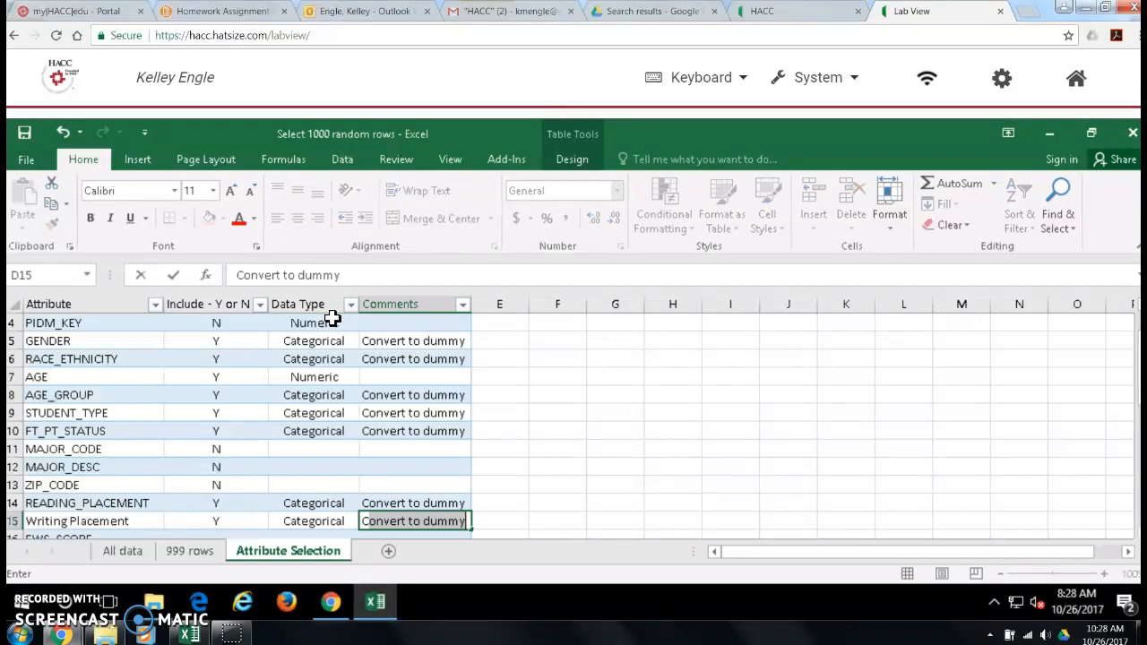
key(Return)
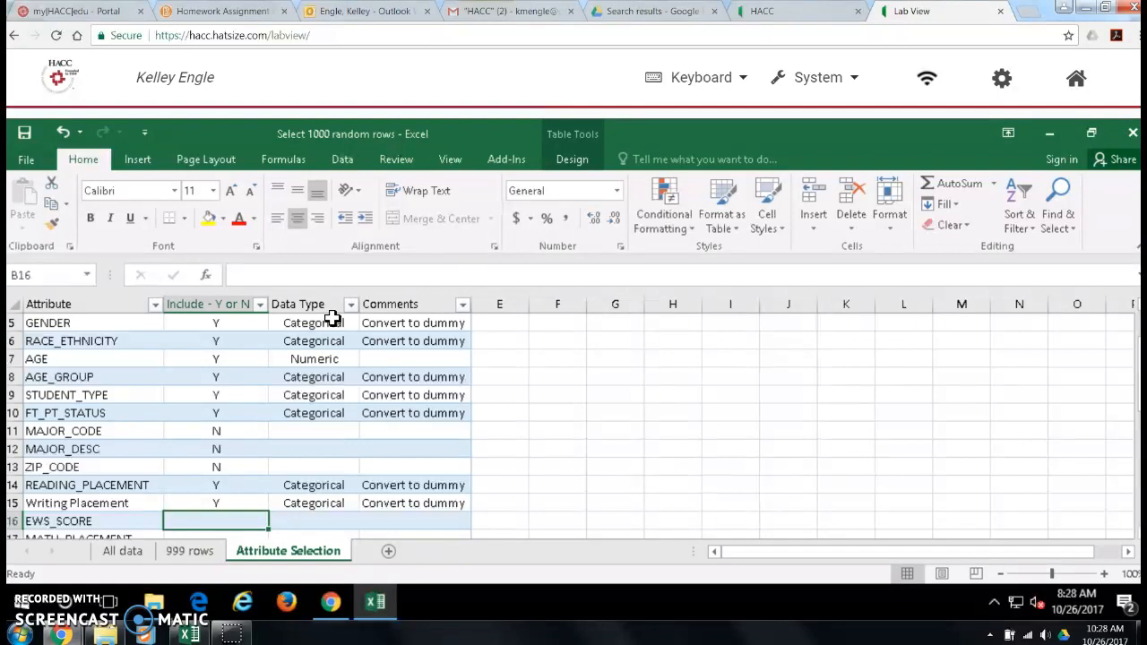
text(N)
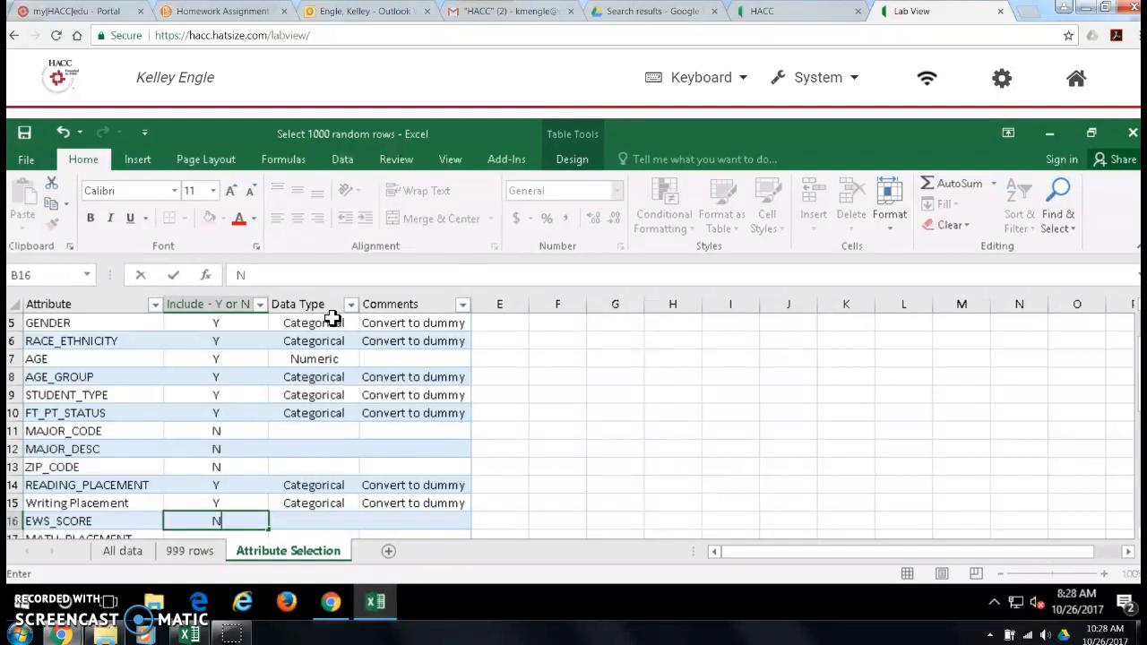
key(Return)
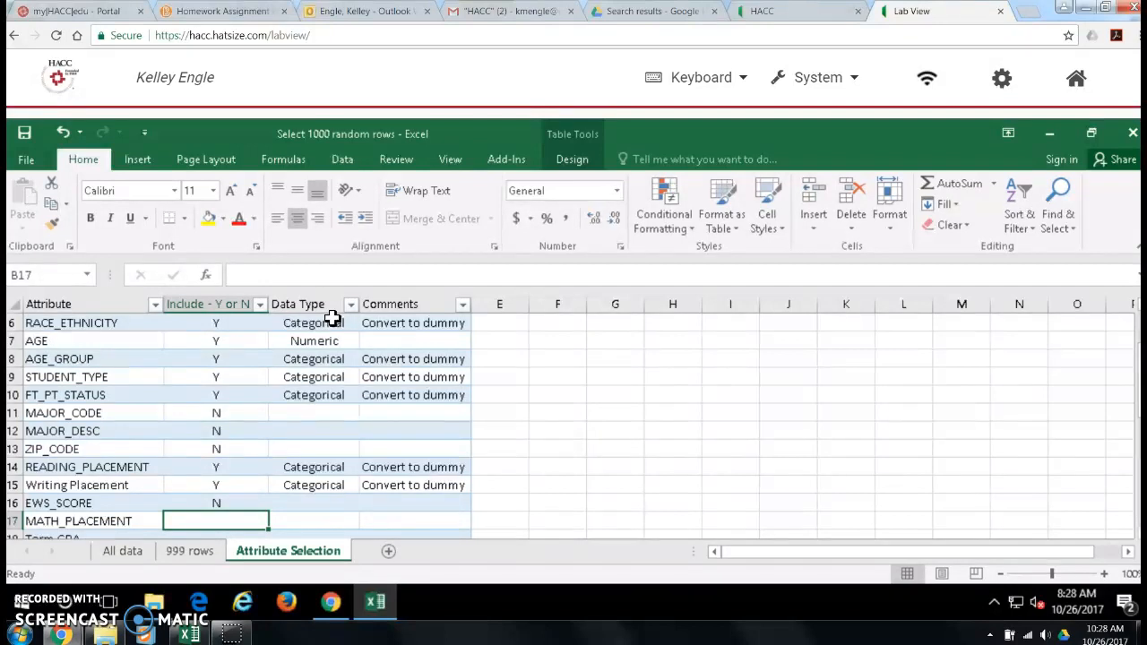
Step: Complete the MATH_PLACEMENT row with Y for inclusion, data type Categorical and the comment "Convert to dummy"
text(Y)
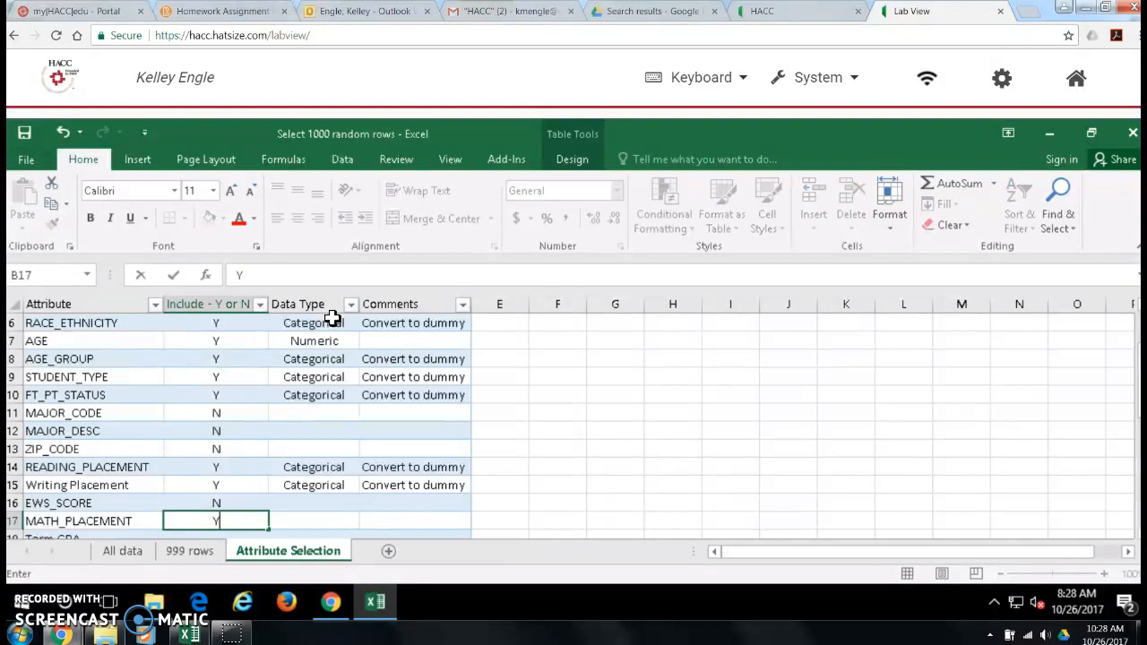
key(Tab)
text(Cat)
key(Tab)
text(C)
key(Return)
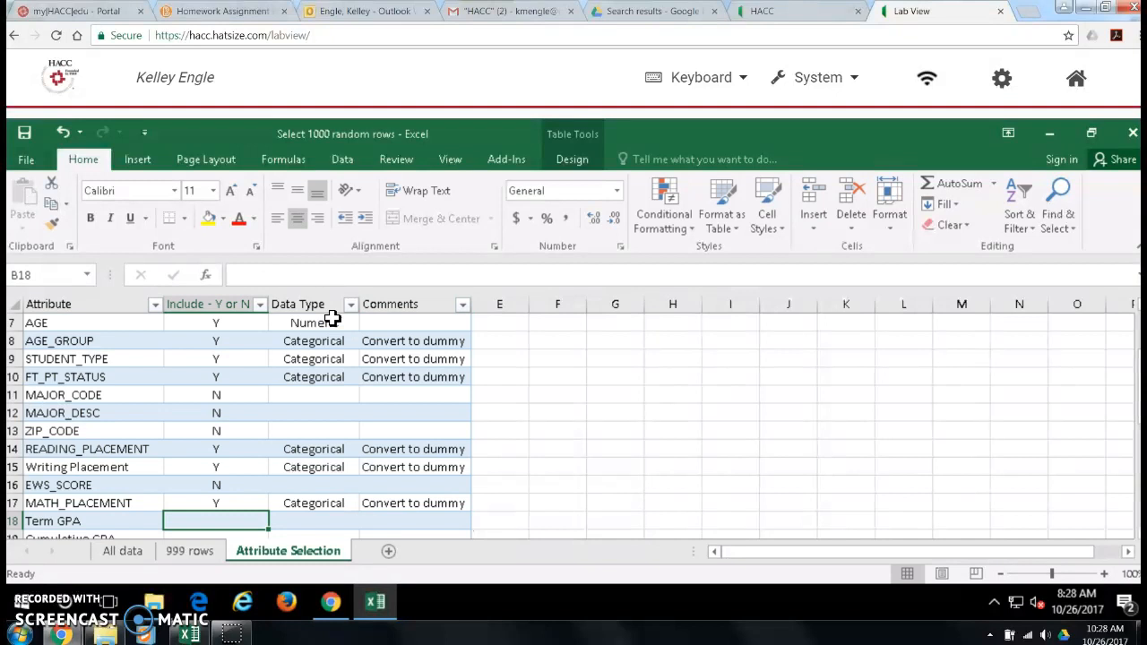
Step: Mark the Term GPA and Cumulative GPA attributes as included by entering Y for each
text(Y)
key(Tab)
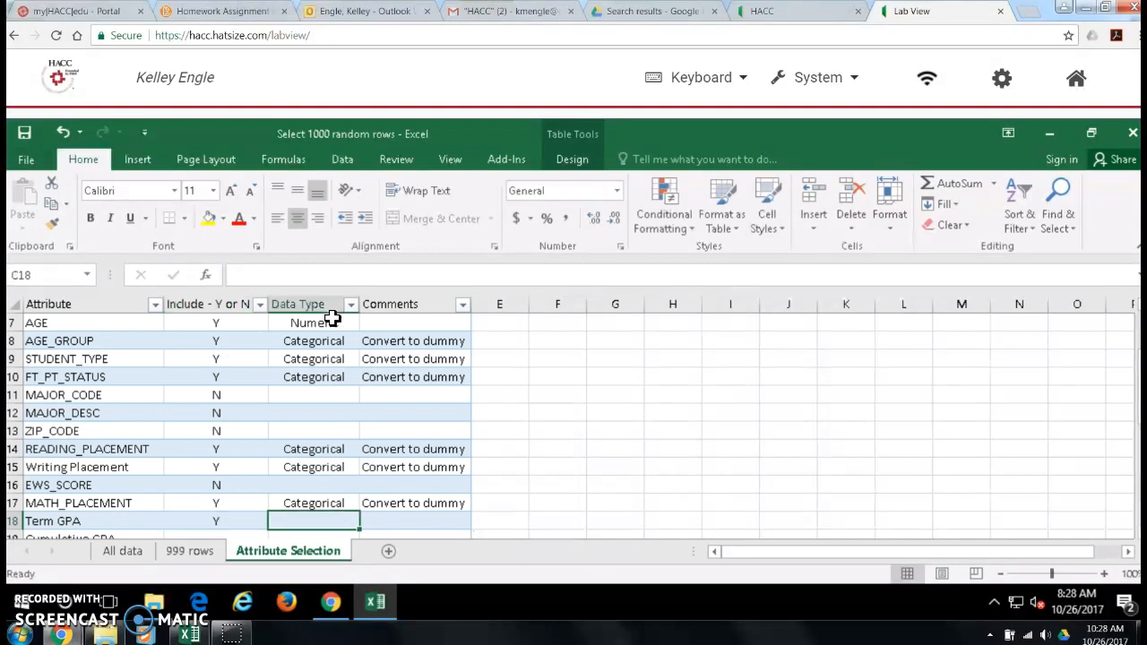
key(Tab)
key(Tab)
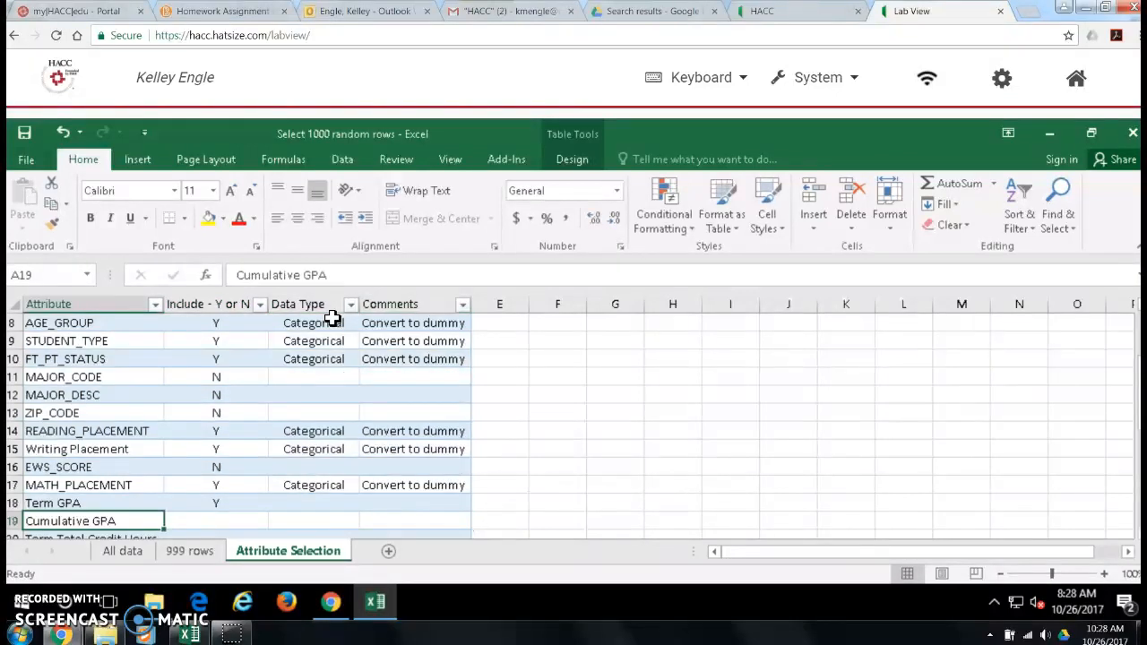
key(Tab)
text(Y)
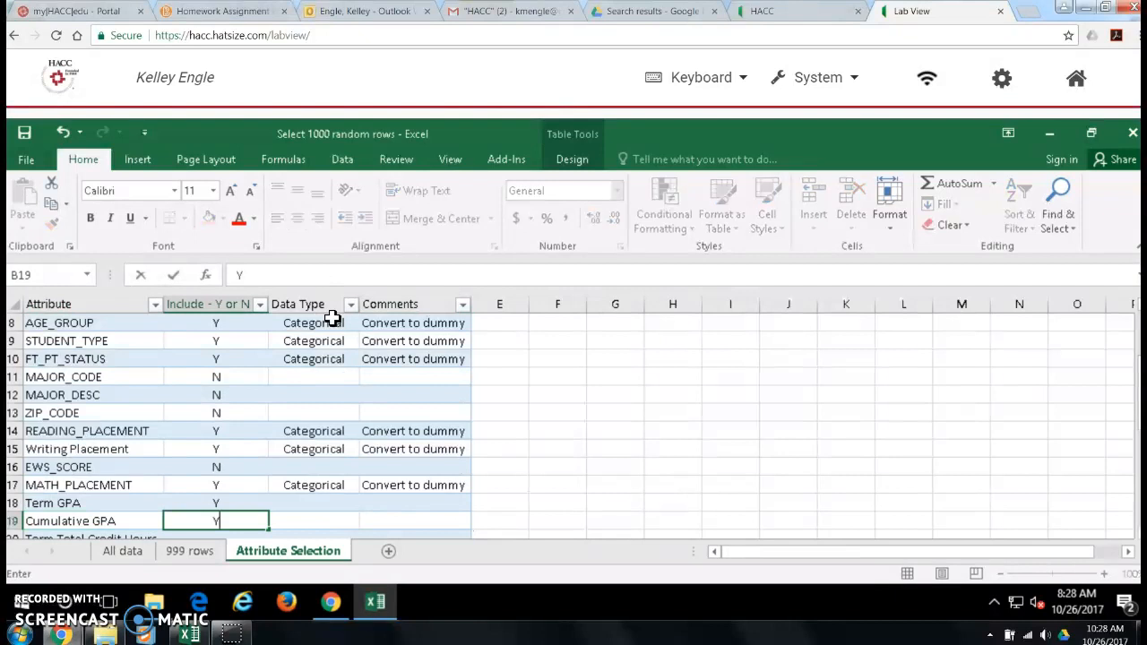
Step: Set the data type of both Term GPA and Cumulative GPA to Numeric
key(Tab)
key(Up)
text(Numeric)
key(Return)
text(Numeric)
key(Return)
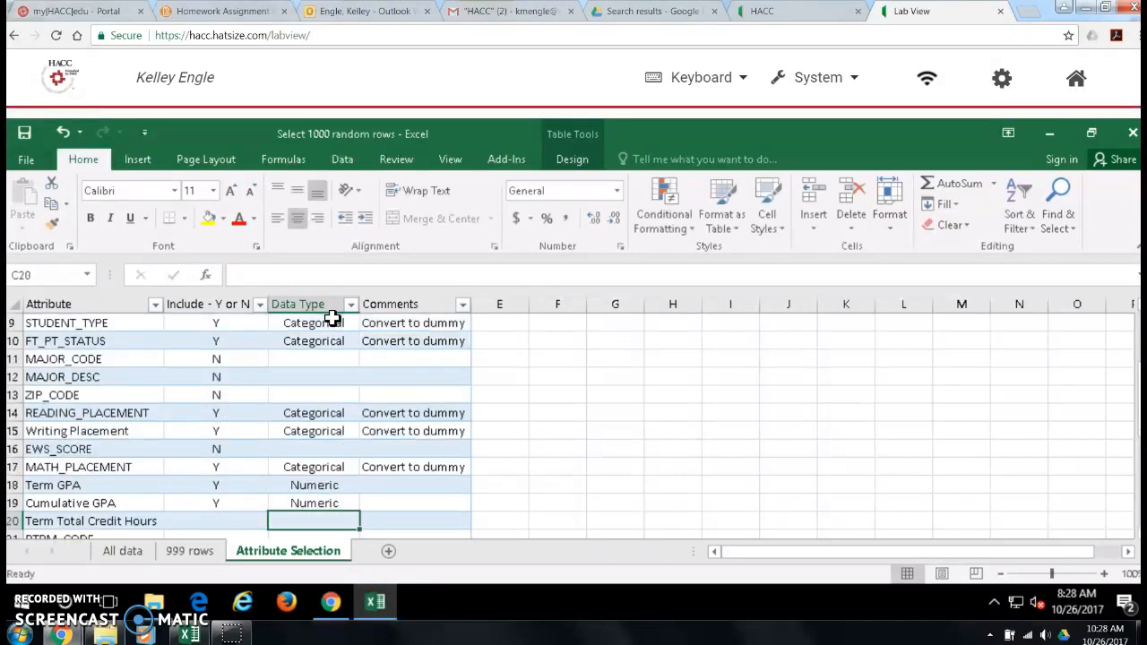
Step: Fill in the Term Total Credit Hours row with Y for inclusion and Numeric as data type
key(Left)
text(Y)
key(Tab)
text(Nu)
key(Return)
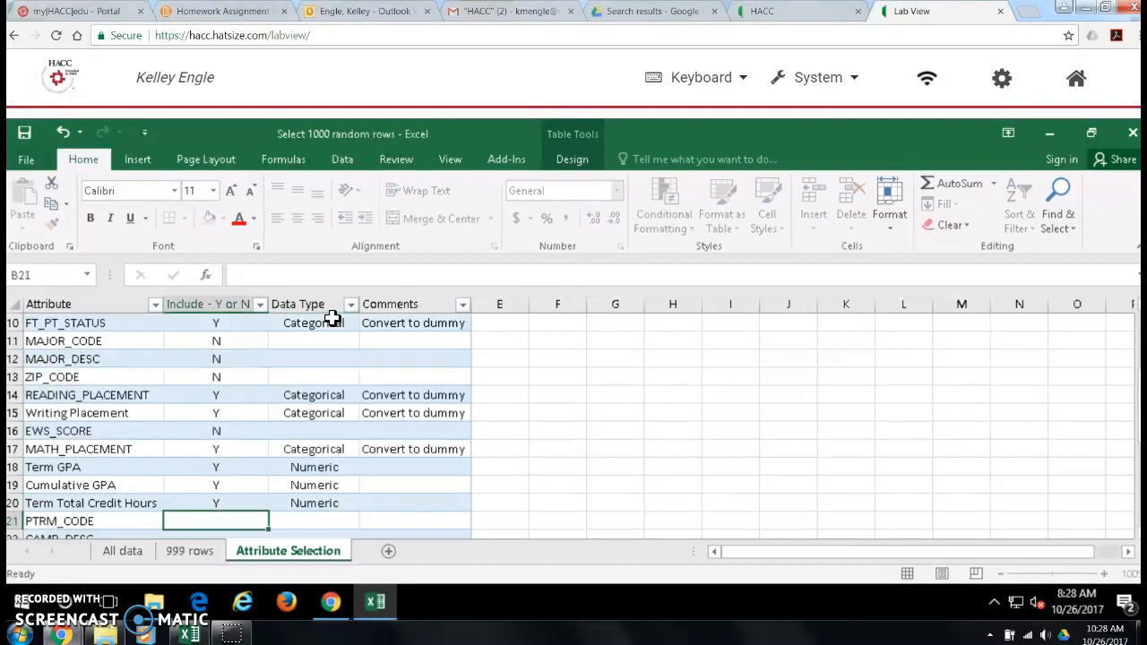
Step: Exclude PTRM_CODE by entering N, leaving its data type and comment blank
text(N)
key(Tab)
key(Tab)
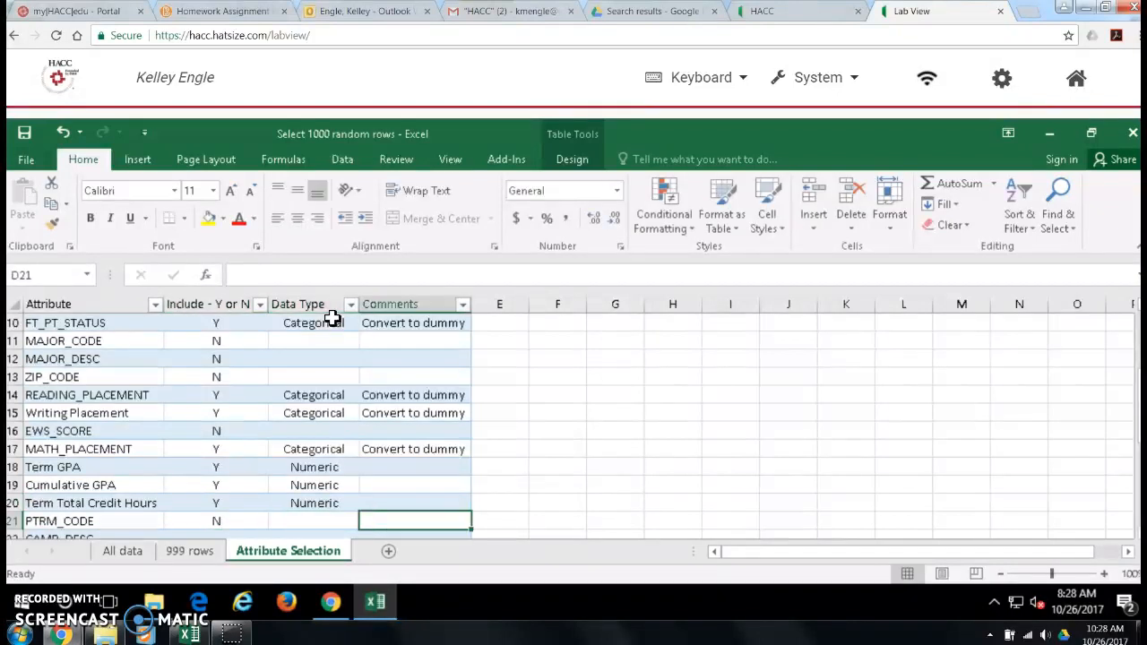
key(Return)
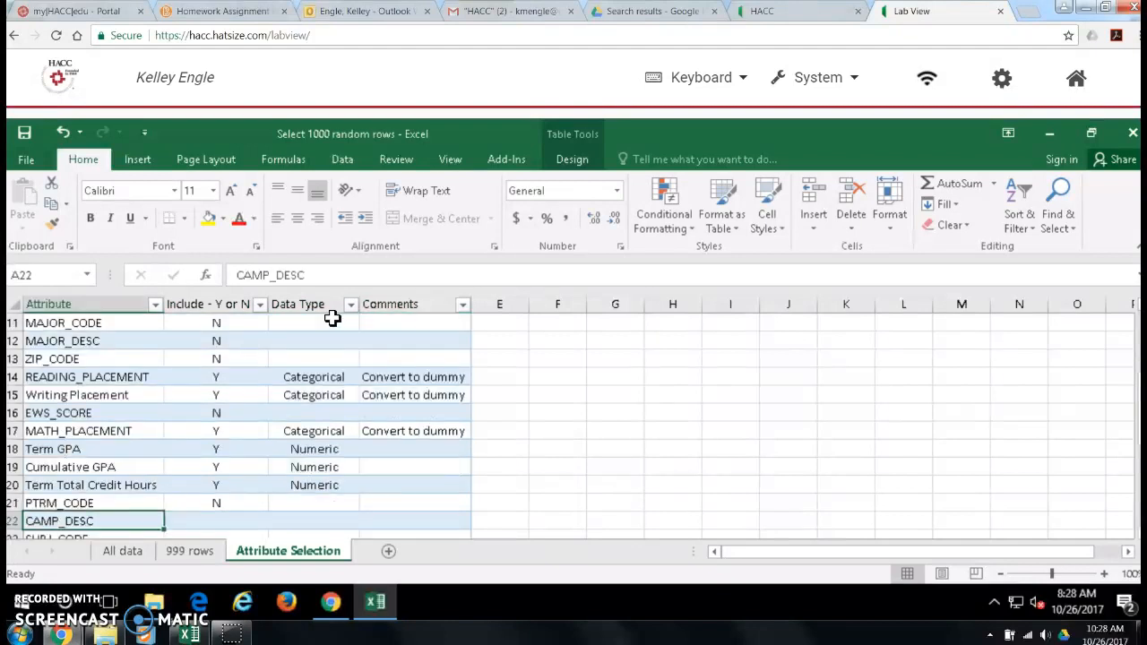
Step: Complete the CAMP_DESC row with Y for inclusion, data type Categorical and the comment "Convert to dummy"
key(Tab)
text(Y)
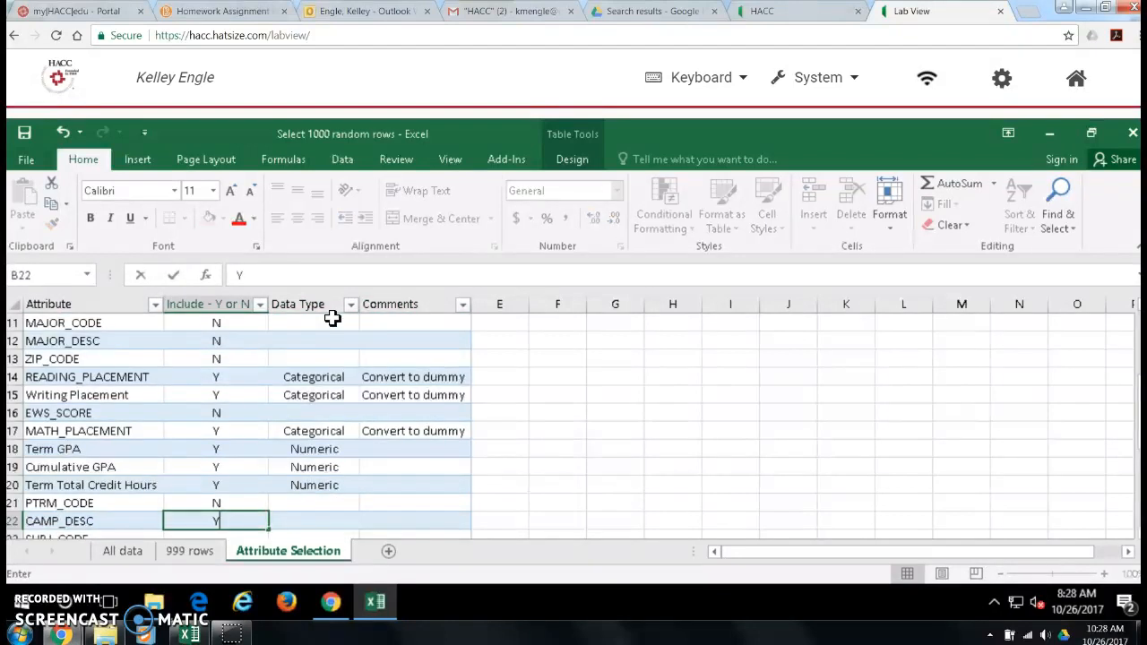
key(Tab)
text(Categ)
key(Tab)
text(Conv)
key(BackSpace)
text(ert to dummy)
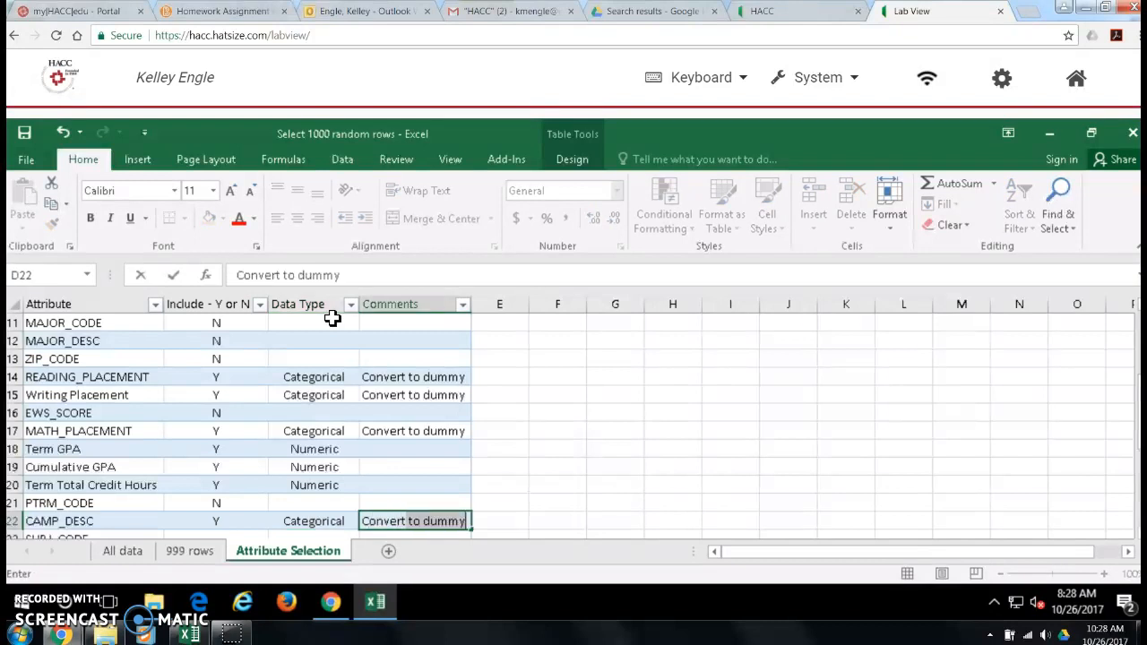
key(Return)
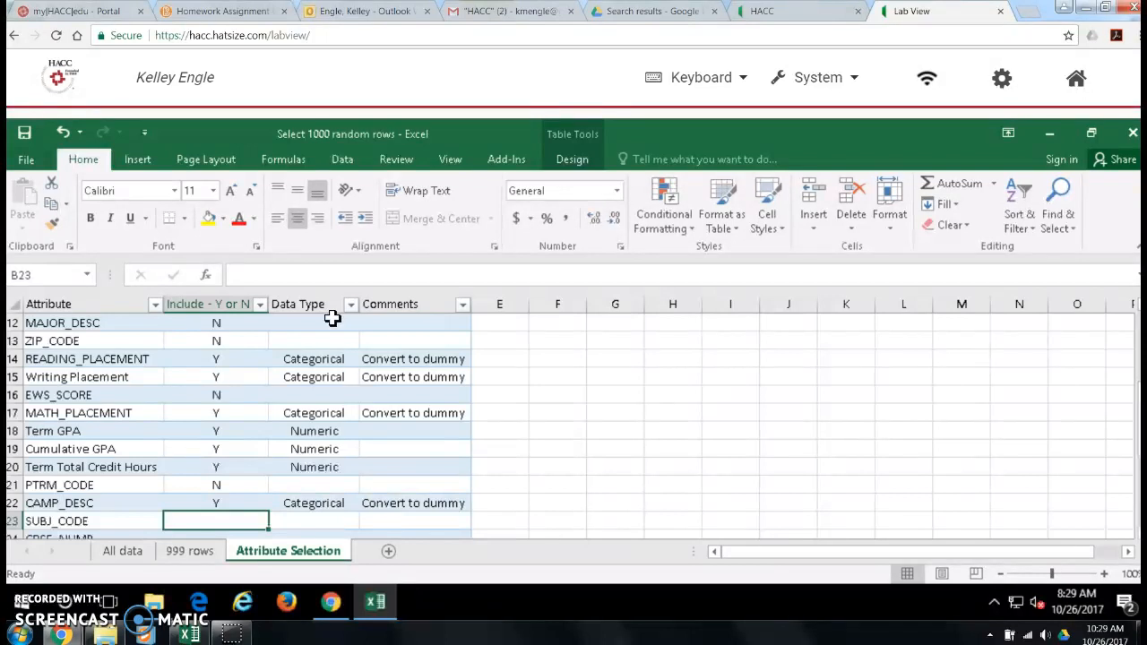
Step: Mark SUBJ_CODE and CRSE_NUMB as not included by entering N for each
text(N)
key(Tab)
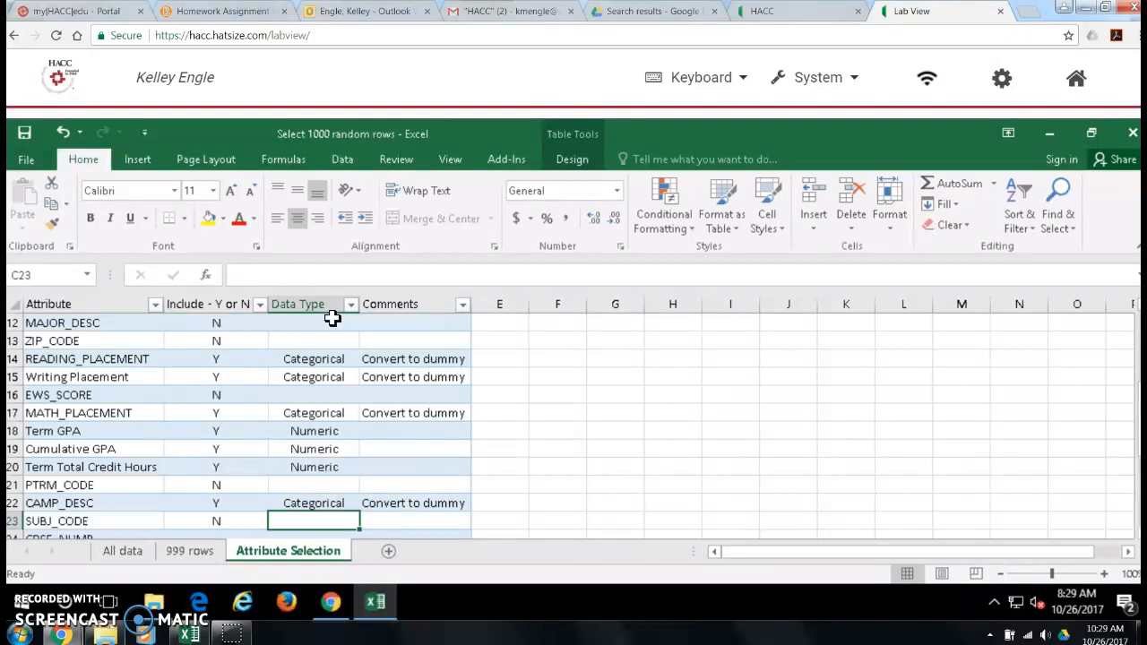
key(Tab)
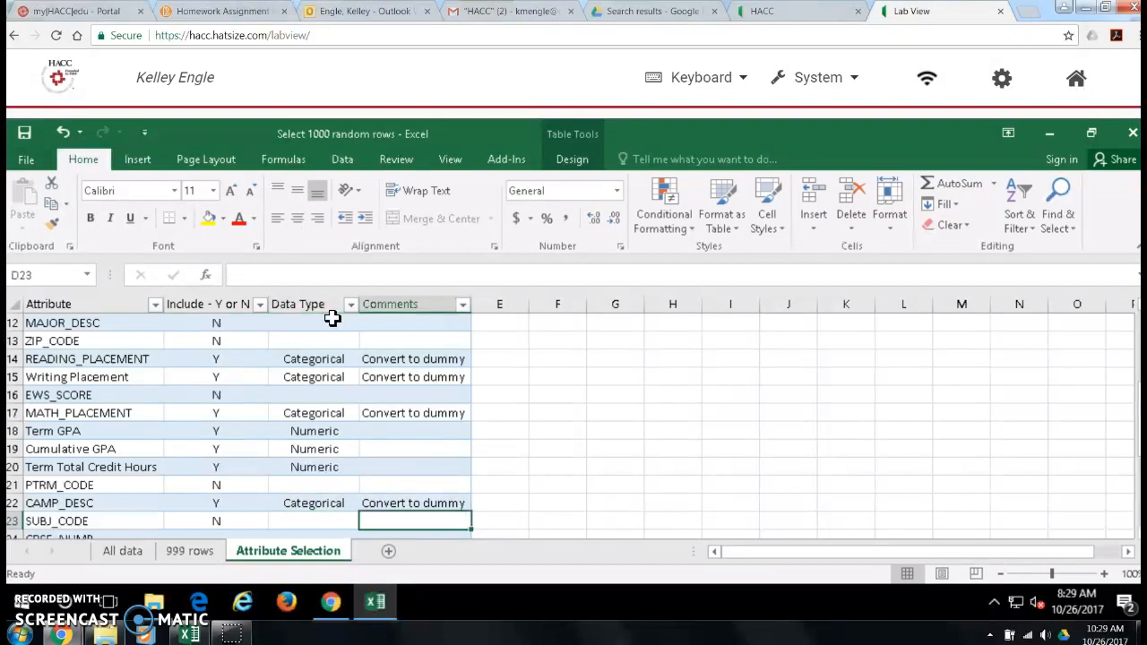
key(Tab)
key(Tab)
text(N)
Step: Exclude the Course and CRN attributes by entering N in their inclusion cells
key(Tab)
key(Tab)
key(Tab)
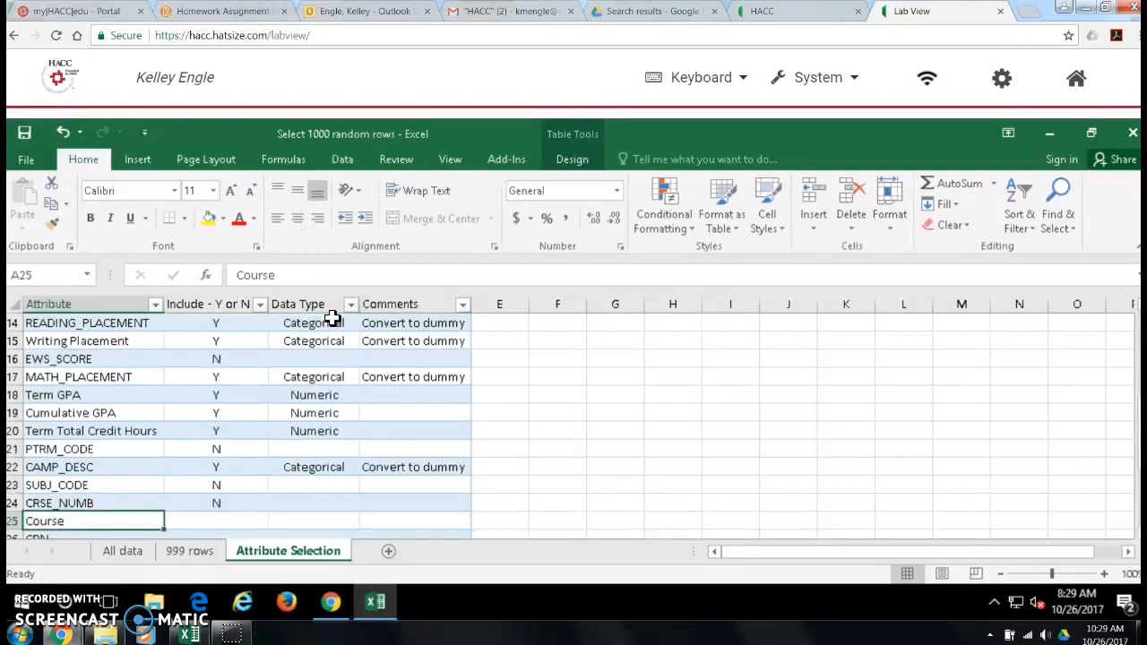
key(Tab)
text(N)
key(Tab)
key(Tab)
key(Tab)
key(Tab)
text(N)
Step: Include HS_GRAD_YEAR with Y and set its data type to Numeric
key(Tab)
key(Tab)
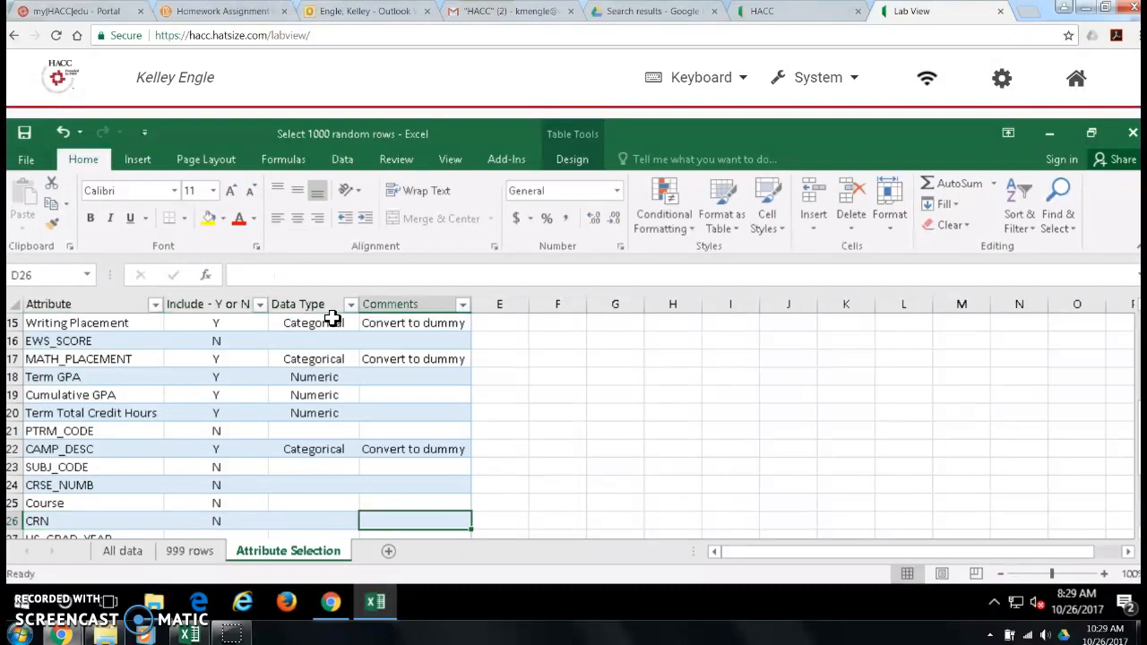
key(Tab)
key(Tab)
text(Y)
key(Tab)
key(Tab)
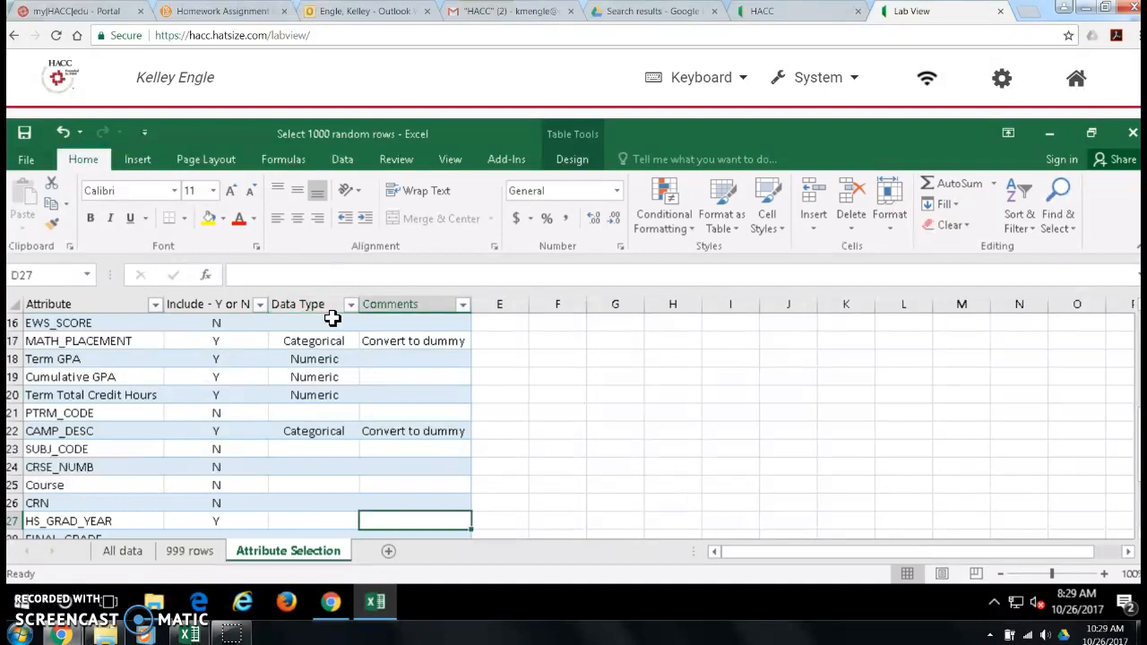
key(Tab)
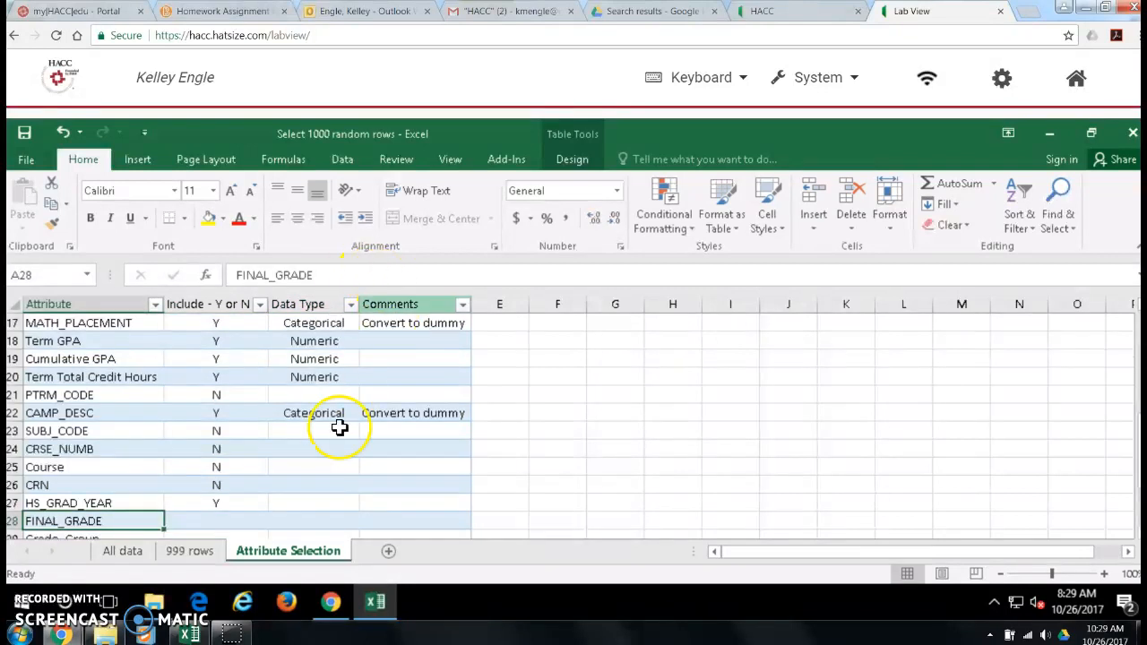
click(300, 500)
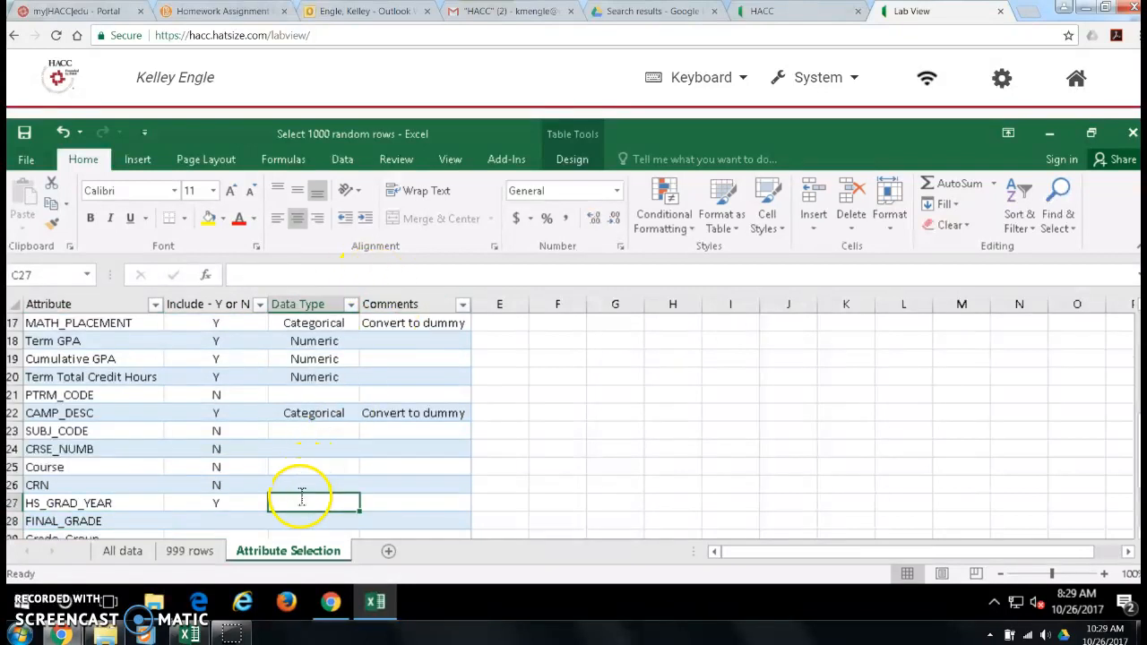
text(m)
key(BackSpace)
text(Numeric)
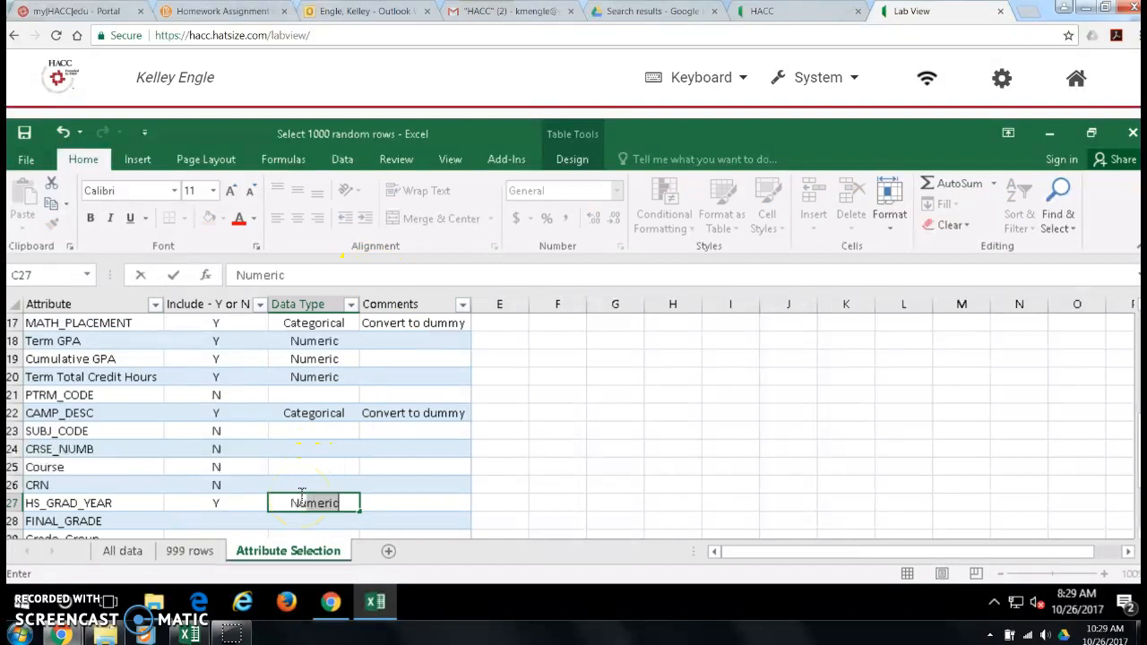
key(Return)
Step: Fill in the FINAL_GRADE row with Y for inclusion and Numeric as data type
key(Left)
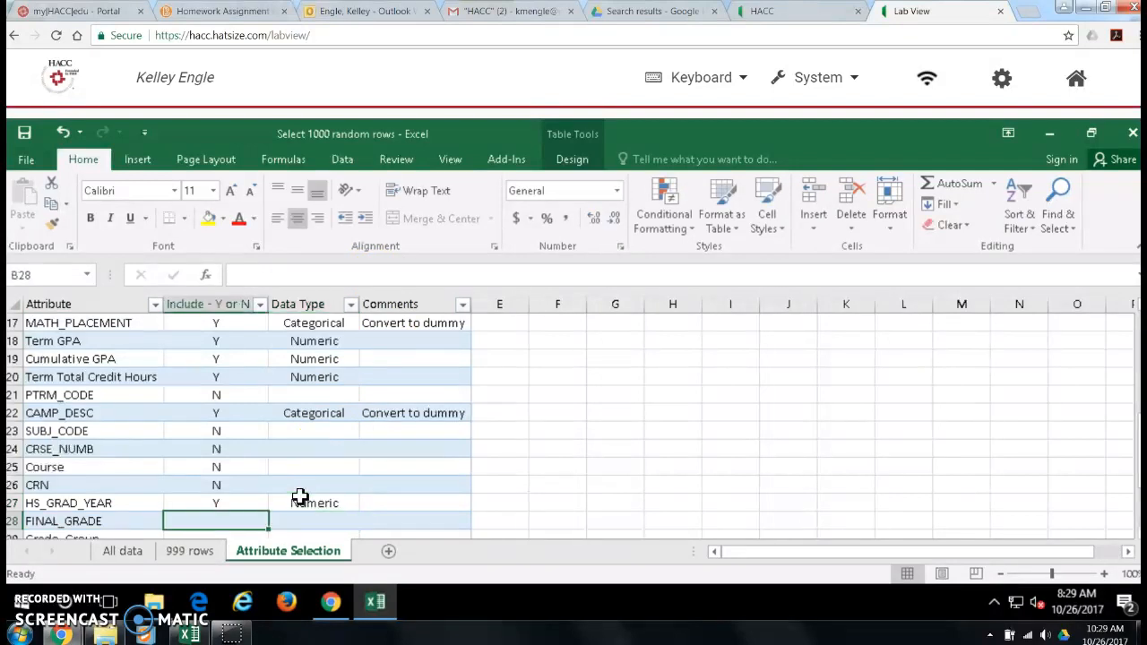
text(Y)
key(Tab)
text(Numeric)
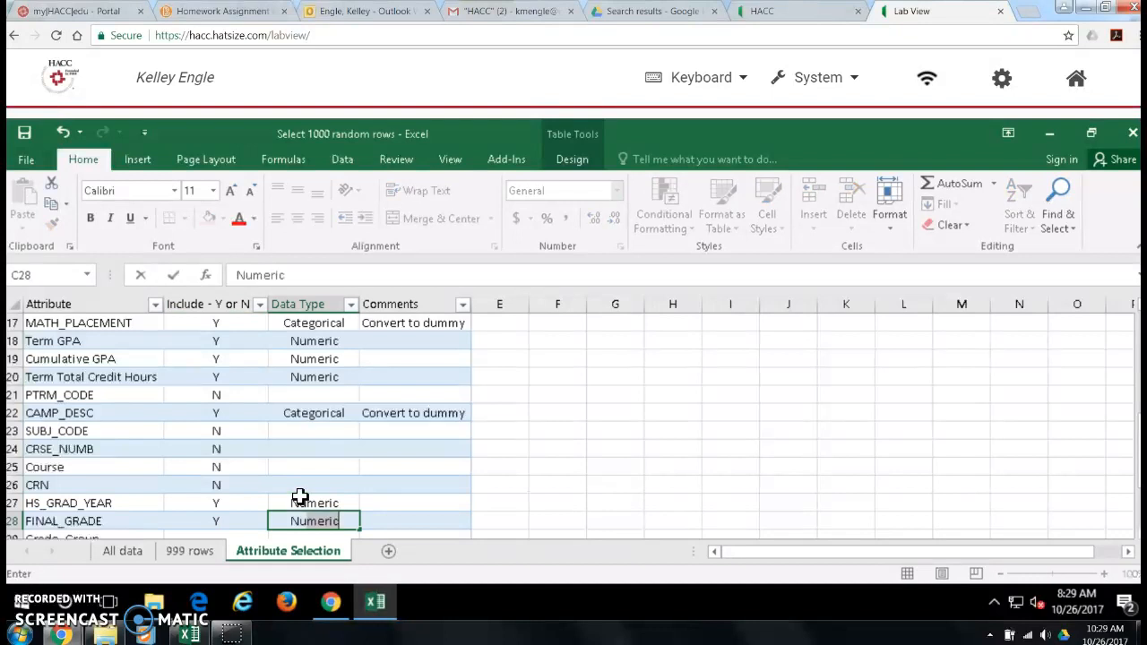
key(Return)
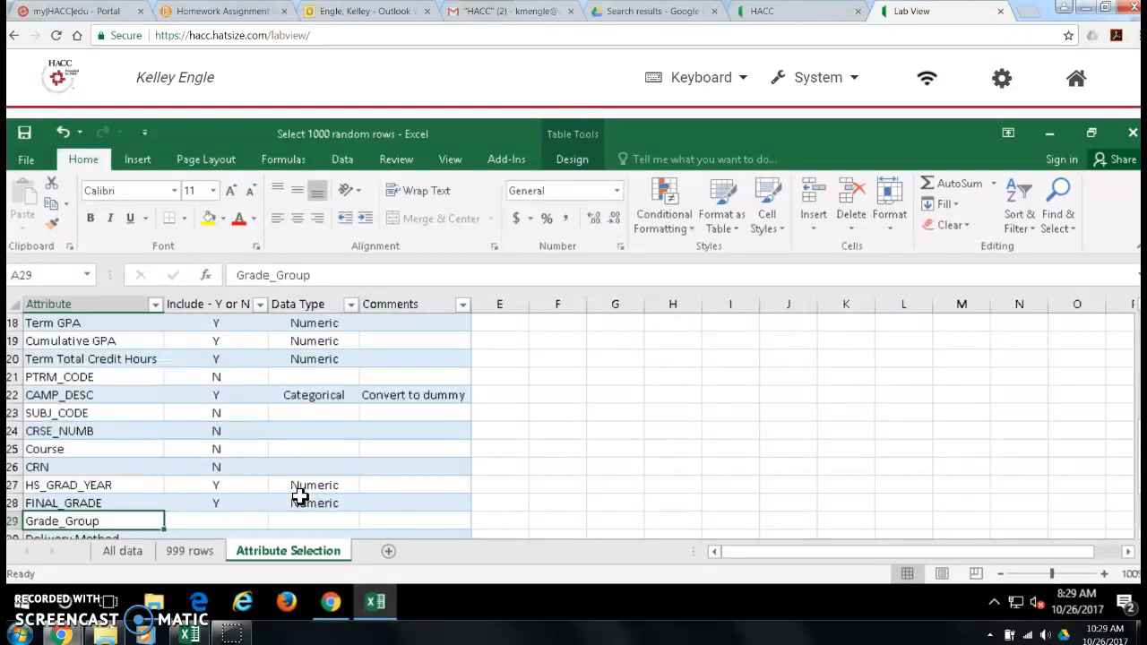
Step: Complete the Grade_Group row with Y, data type Categorical and the comment "Convert to dummy"
key(Tab)
text(Y)
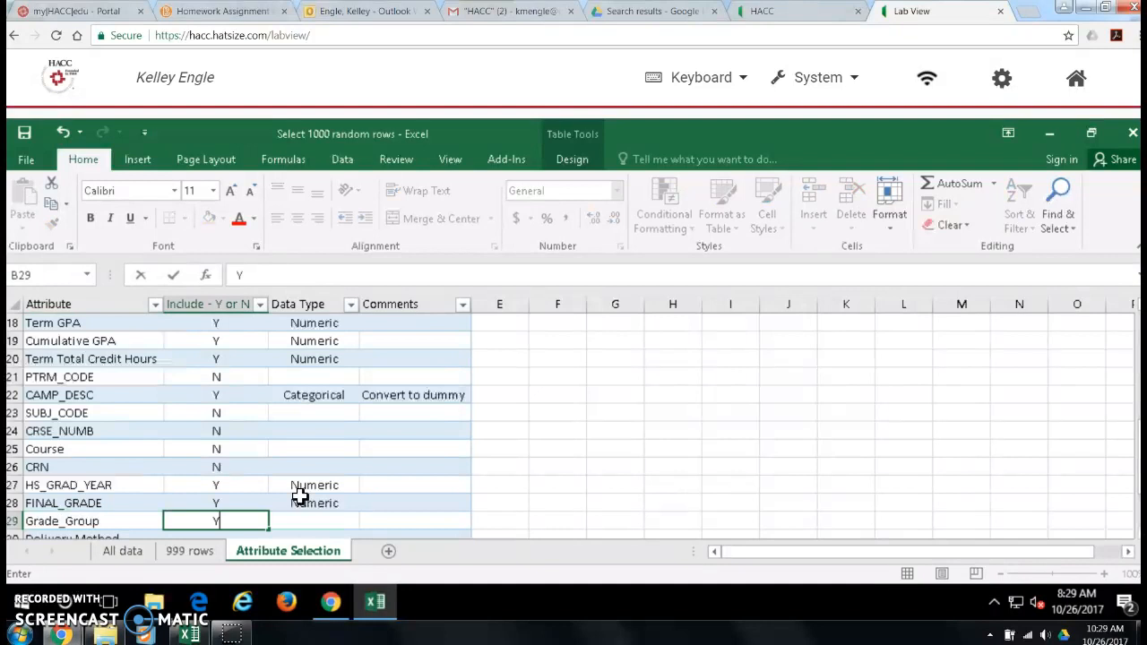
key(Tab)
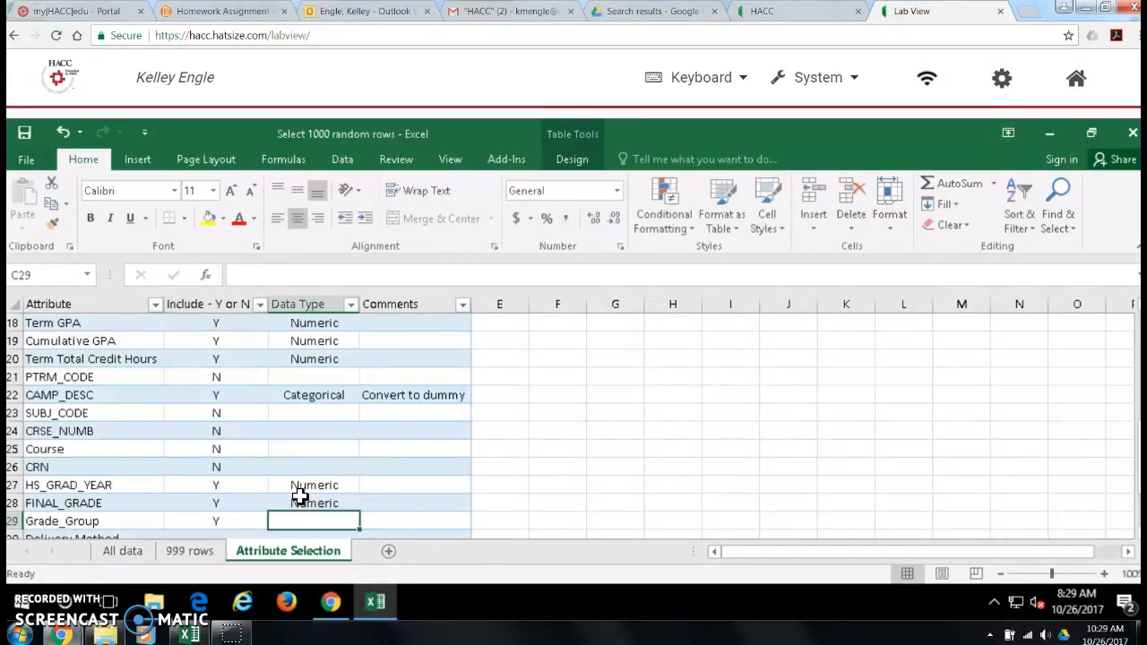
text(Categorical)
key(Tab)
text(Convert)
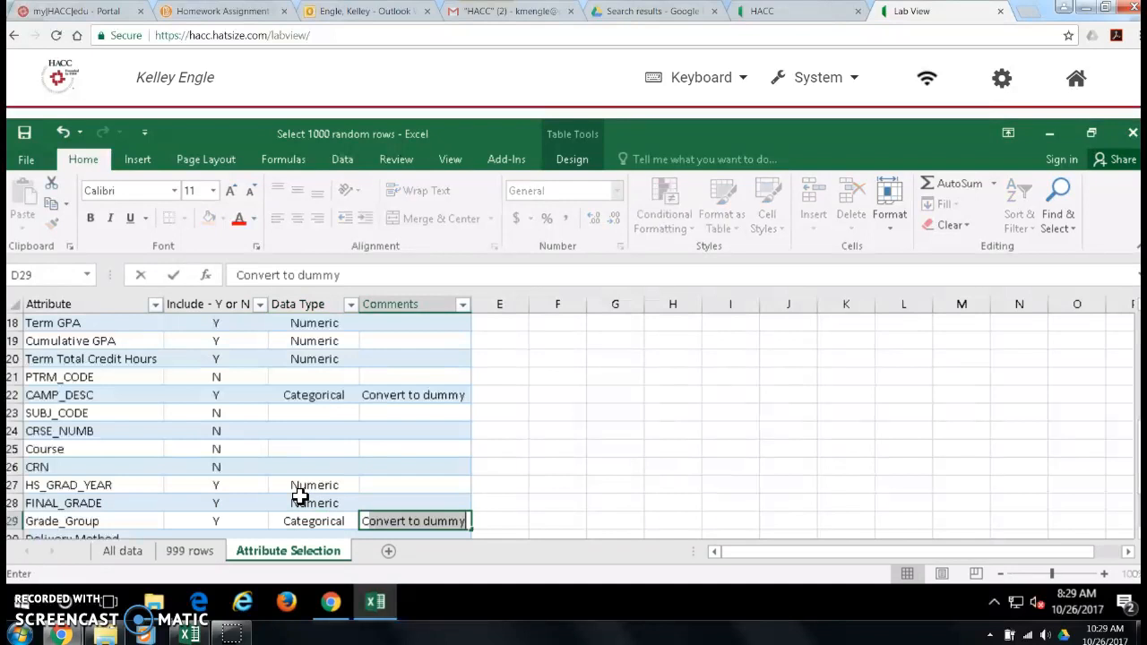
key(Return)
Step: Enter Y, Categorical and "Convert to dummy" for the Delivery Method attribute
text(Y)
key(Tab)
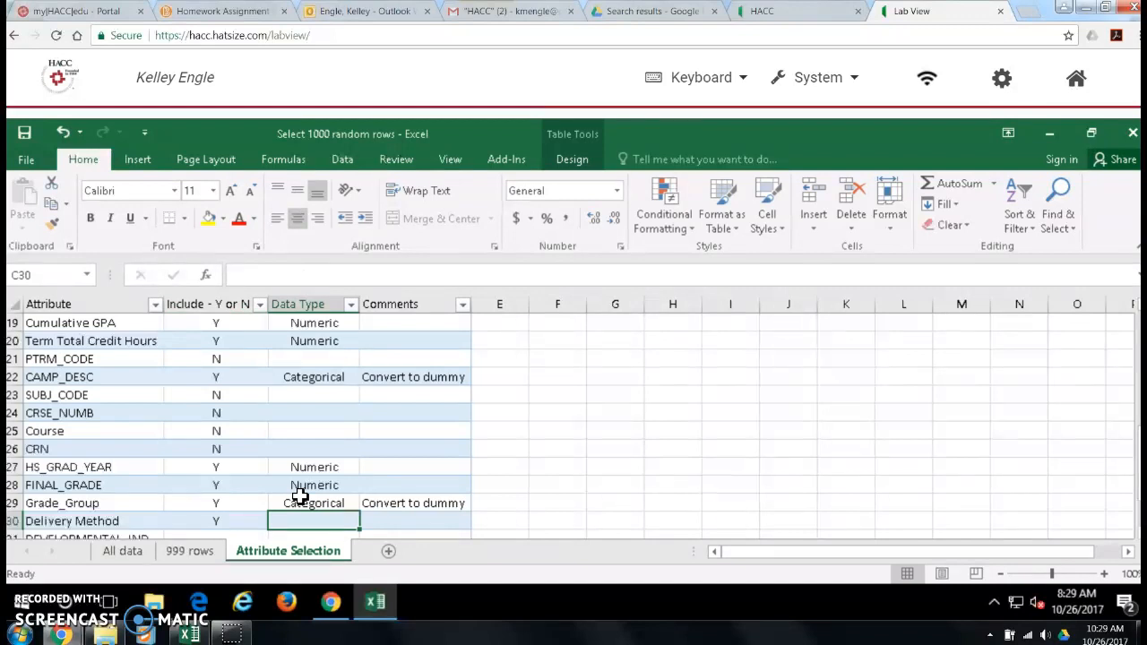
text(Cat)
key(Tab)
text(Co)
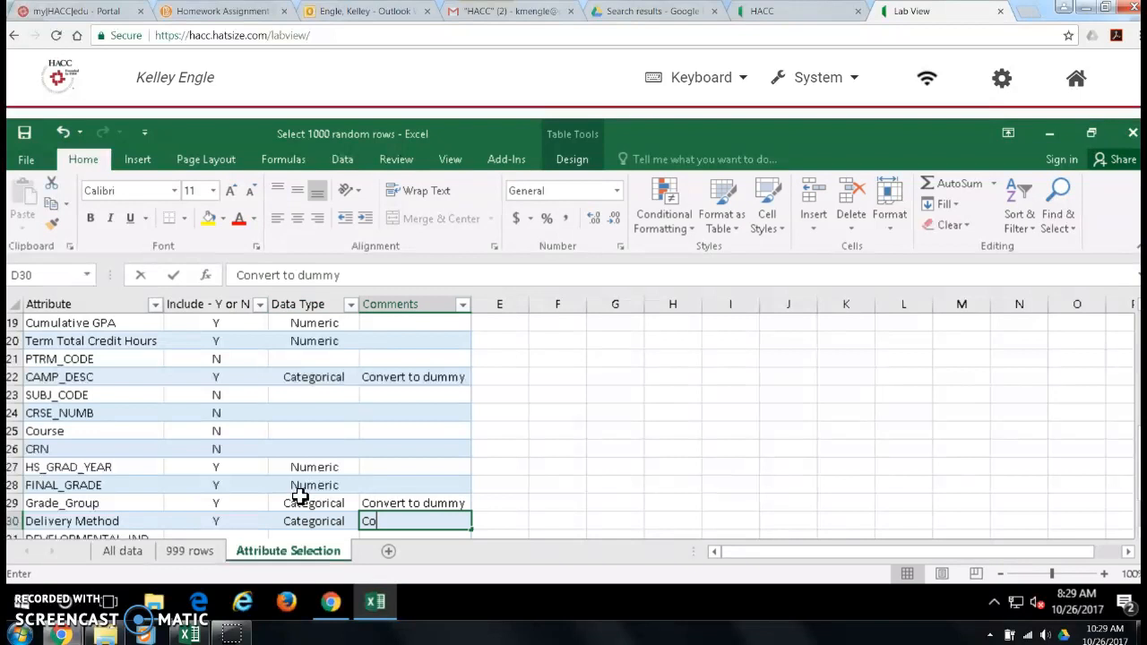
key(Return)
Step: Complete the DEVELOPMENTAL_IND row with Y for inclusion, Categorical as data type and "Convert to dummy" as comment
key(Tab)
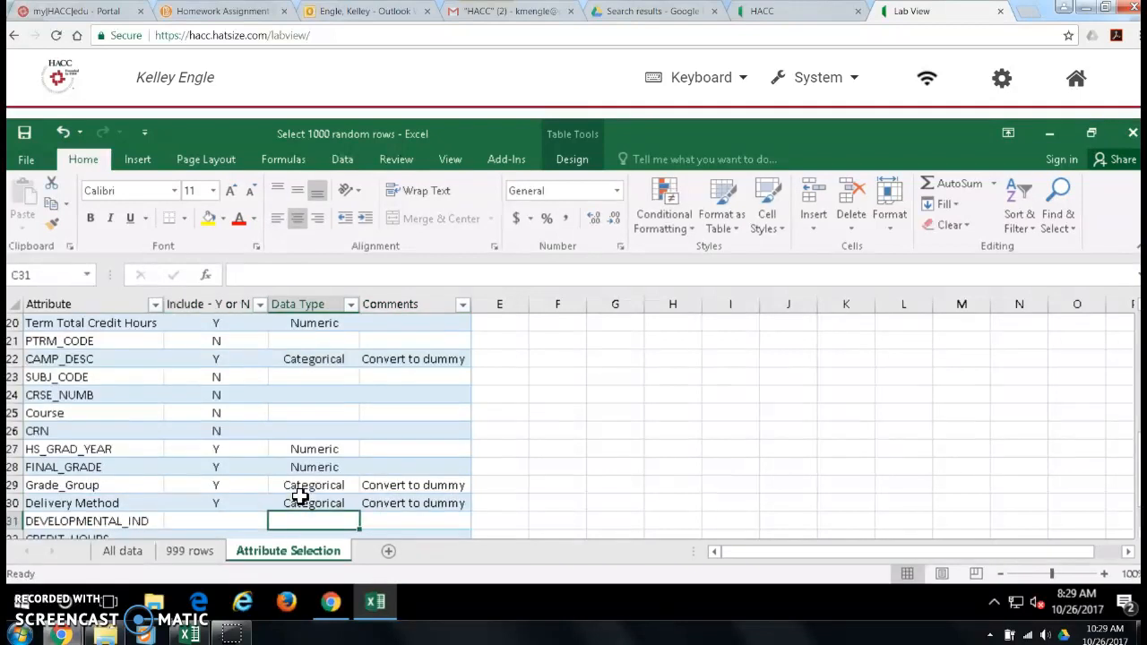
key(Left)
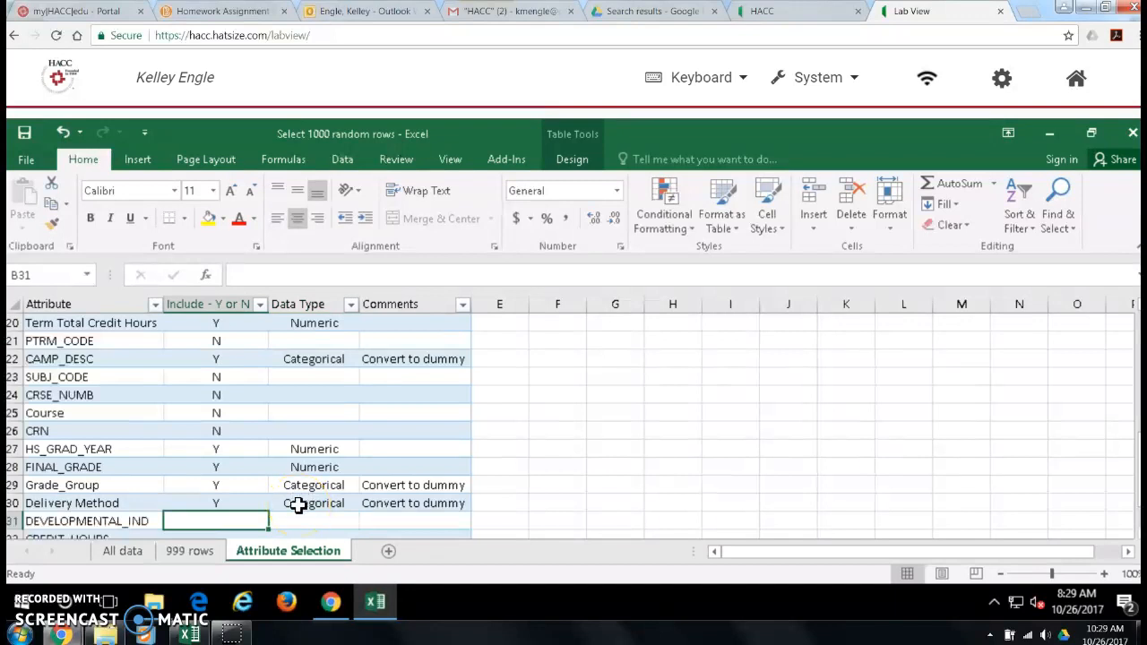
text(Y)
key(Tab)
text(C)
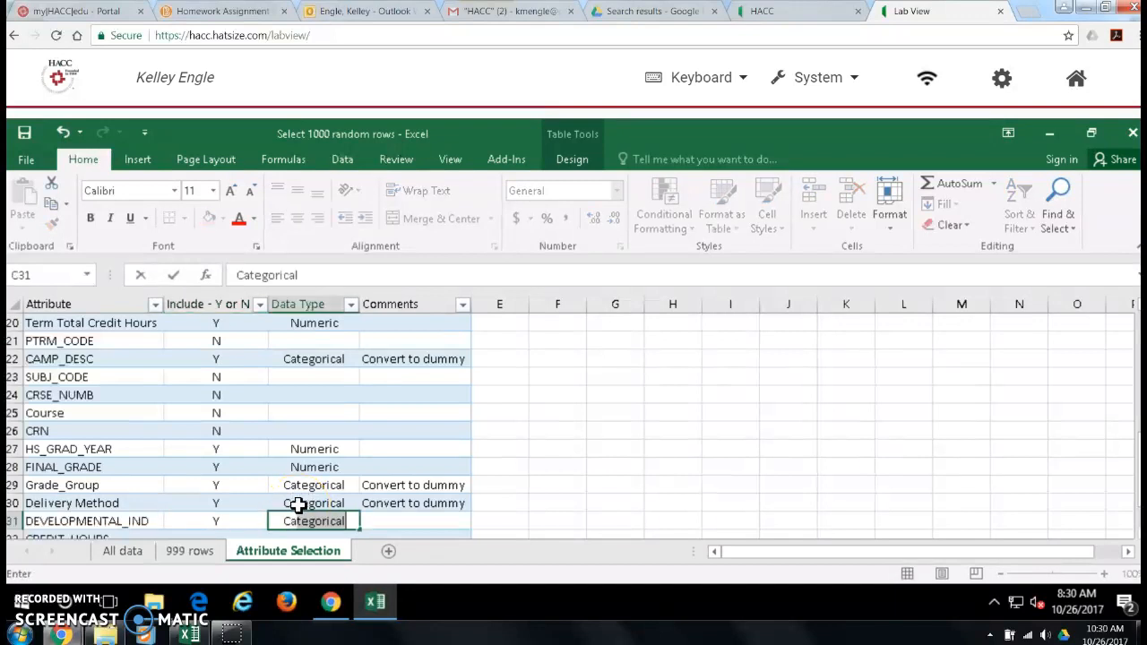
key(Tab)
text(C)
key(Return)
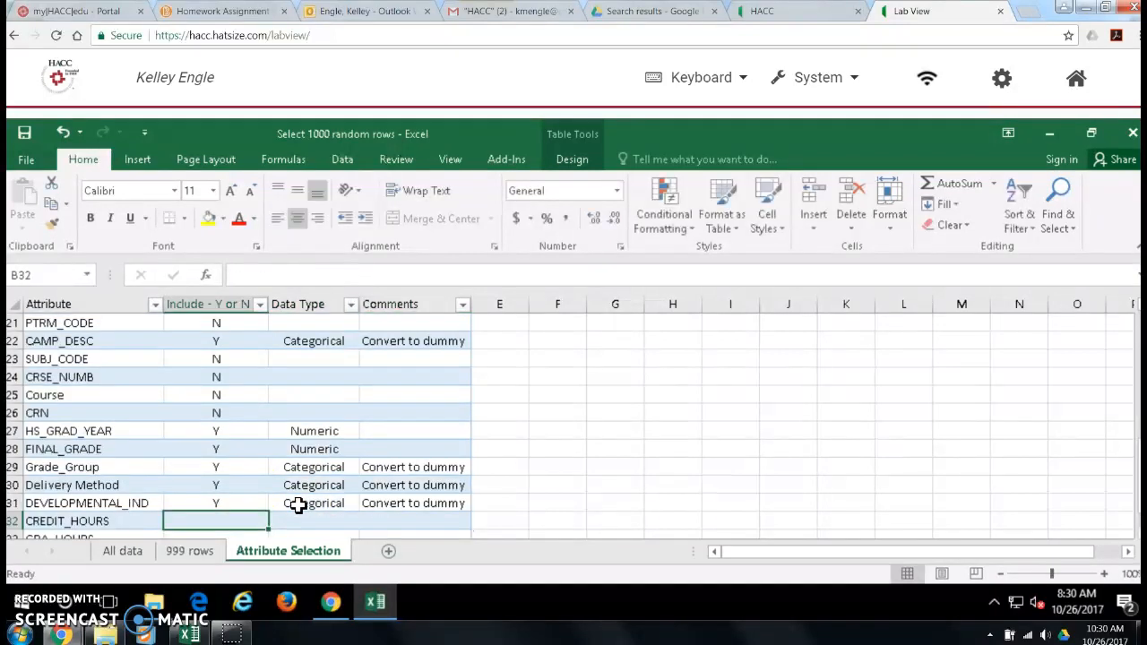
Step: Enter Y and Numeric for CREDIT_HOURS, leaving its comment blank
text(Y)
key(Tab)
text(Numeric)
key(Tab)
key(Return)
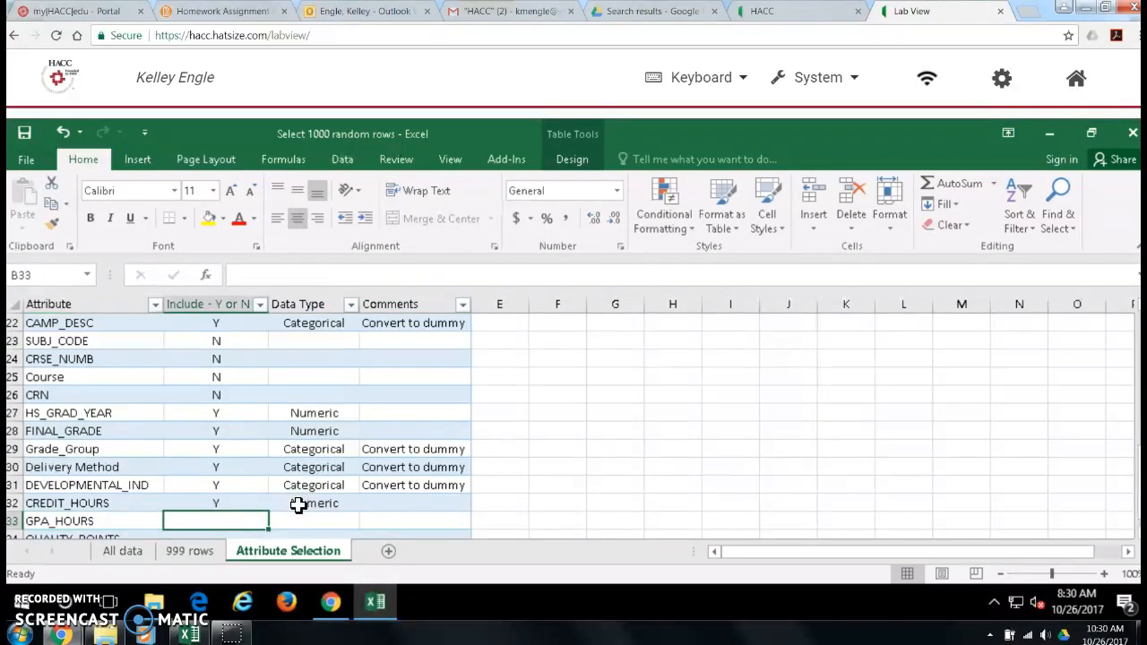
Step: Enter Y and Numeric for GPA_HOURS, leaving its comment blank
text(Y)
key(Tab)
text(Numeric)
key(Tab)
key(Return)
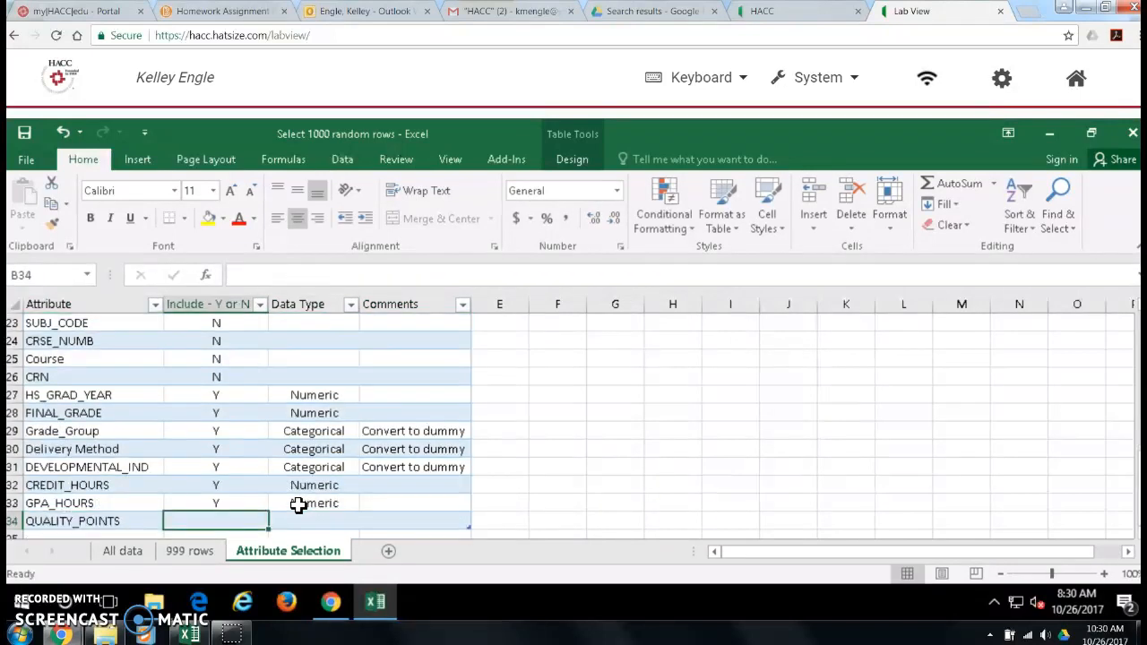
Step: Fill in the QUALITY_POINTS row with Y for inclusion and Numeric as data type
text(Y)
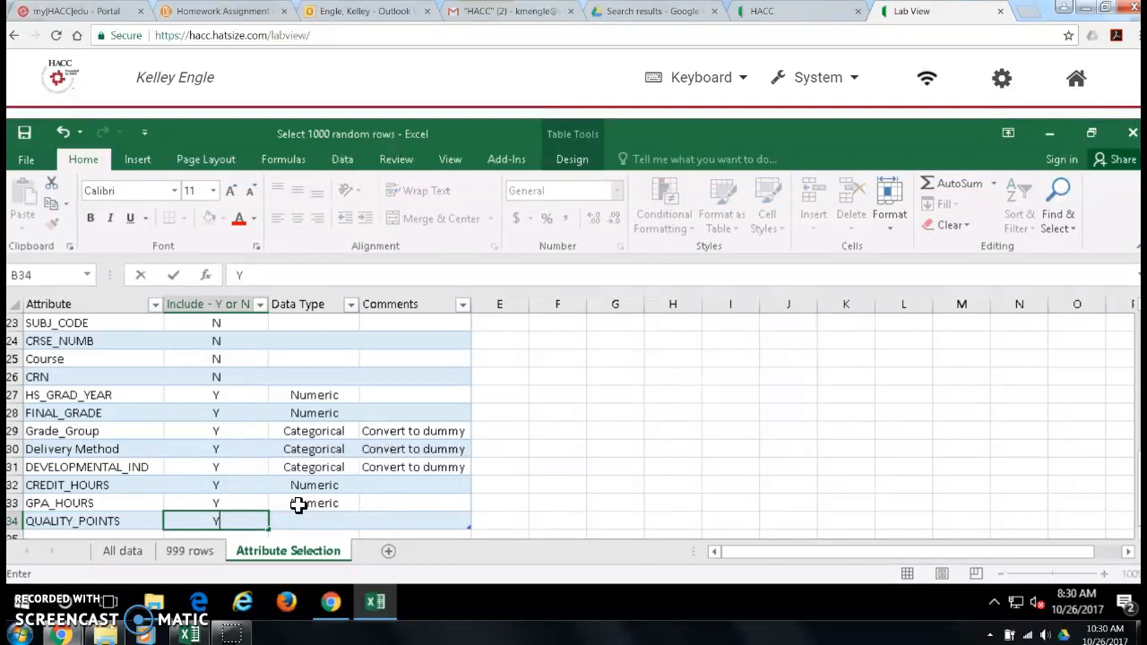
key(Tab)
text(Numeric)
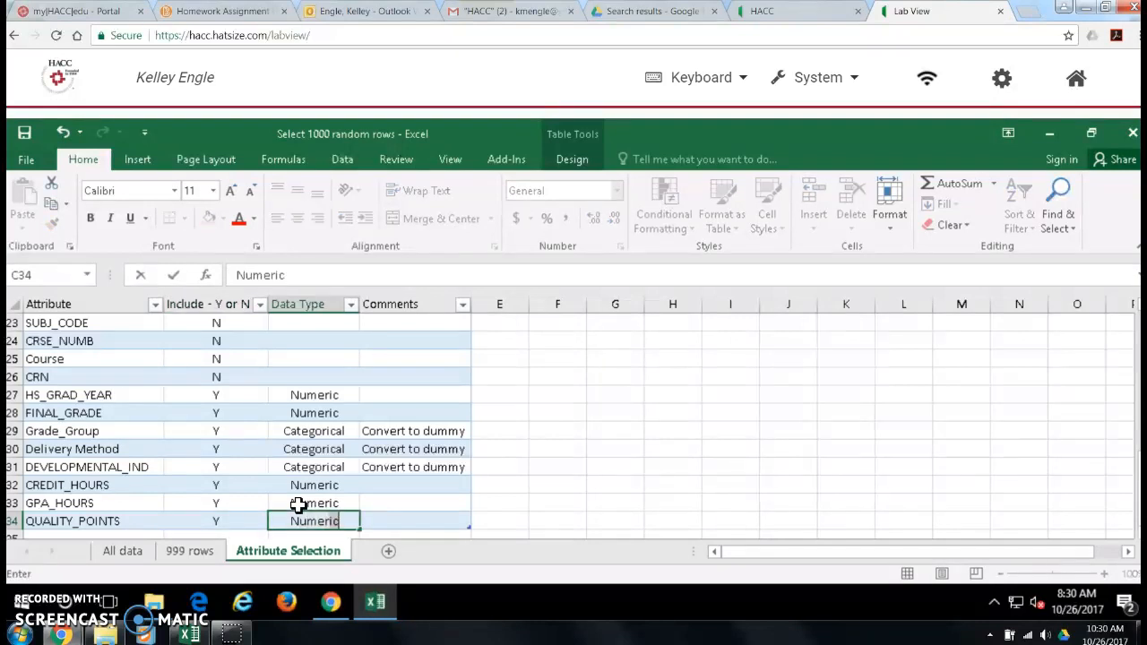
key(Tab)
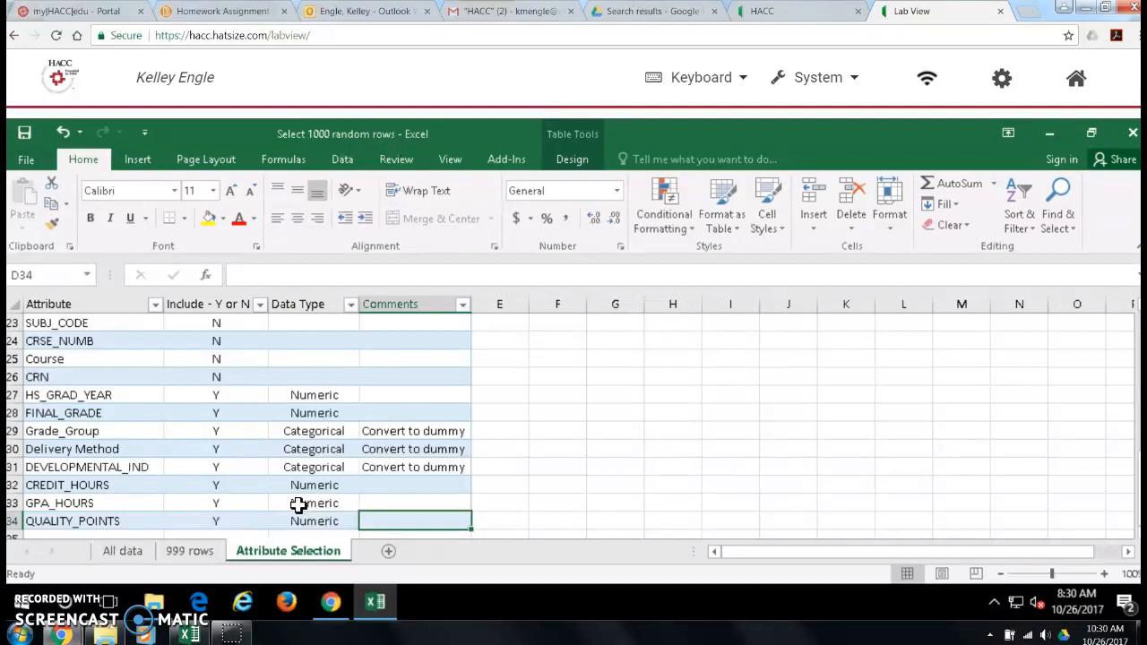
Step: Filter the attribute table's "Include - Y or N" column to show only the rows marked Y
key(Up)
key(Up)
key(Up)
key(Up)
key(Up)
key(Up)
key(Up)
key(Up)
key(Up)
key(Up)
key(Up)
key(Up)
key(Up)
key(Up)
key(Up)
key(Up)
key(Up)
key(Up)
key(Up)
key(Up)
key(Up)
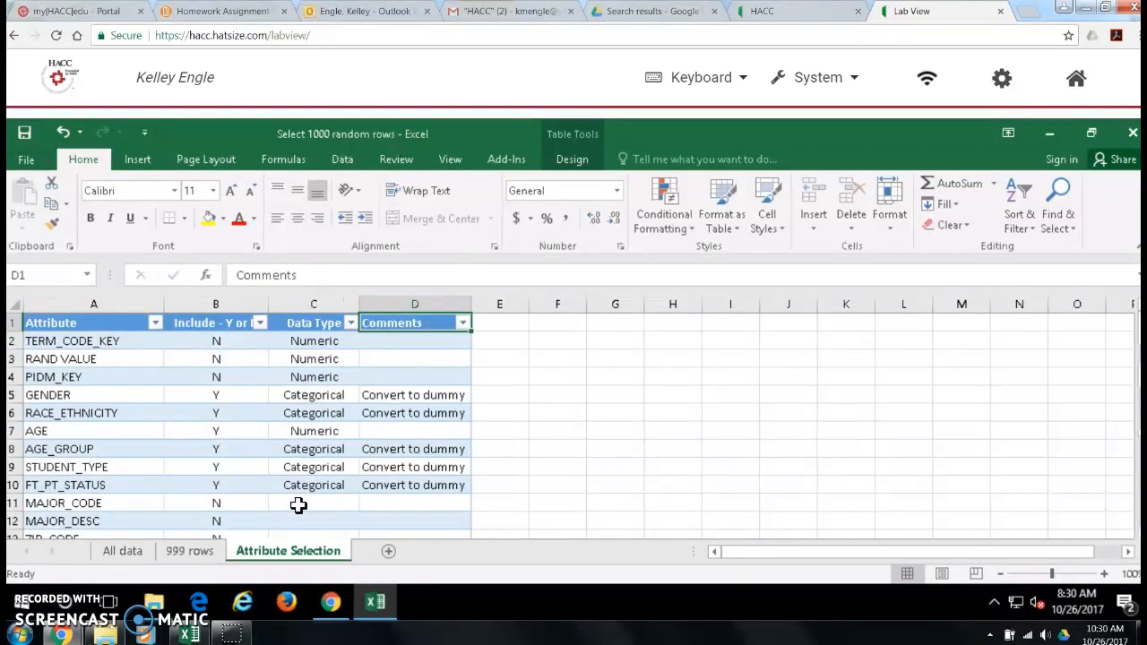
click(262, 324)
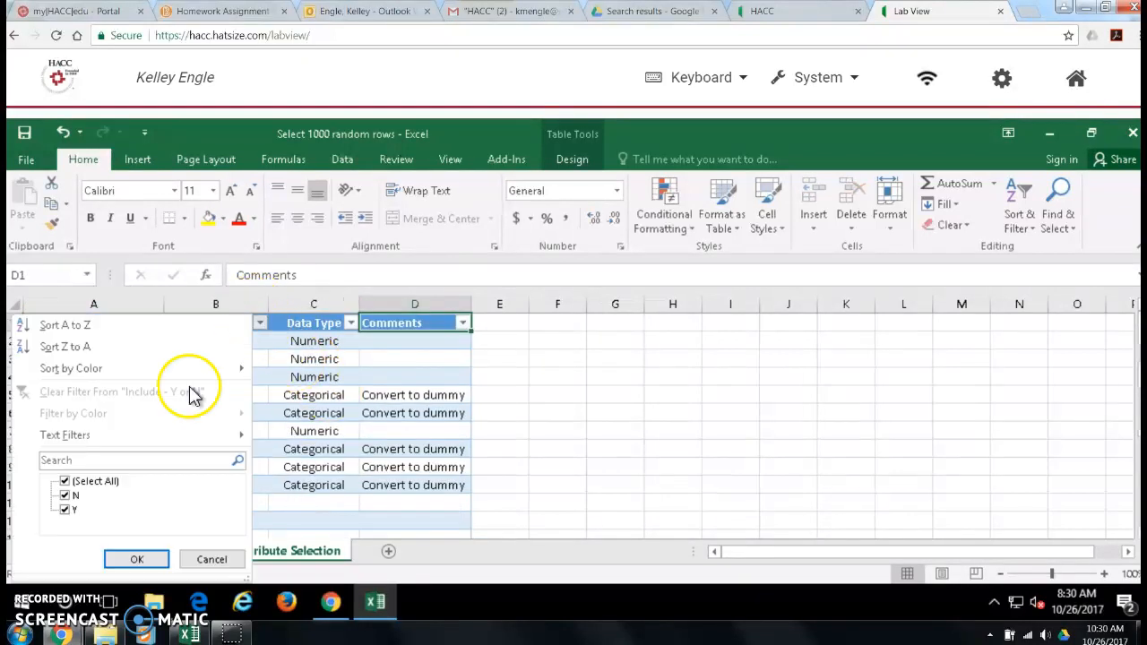
click(96, 481)
click(70, 509)
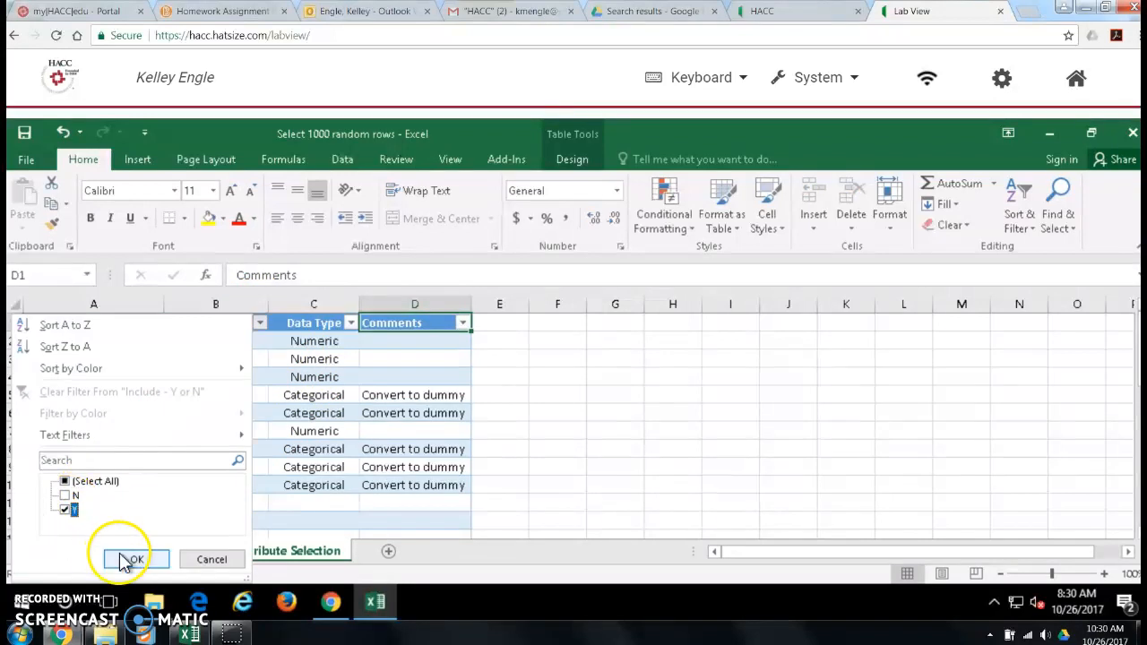
click(130, 560)
Step: Review the filtered list of included attributes from GENDER to QUALITY_POINTS, checking each one's data type and comment
click(302, 417)
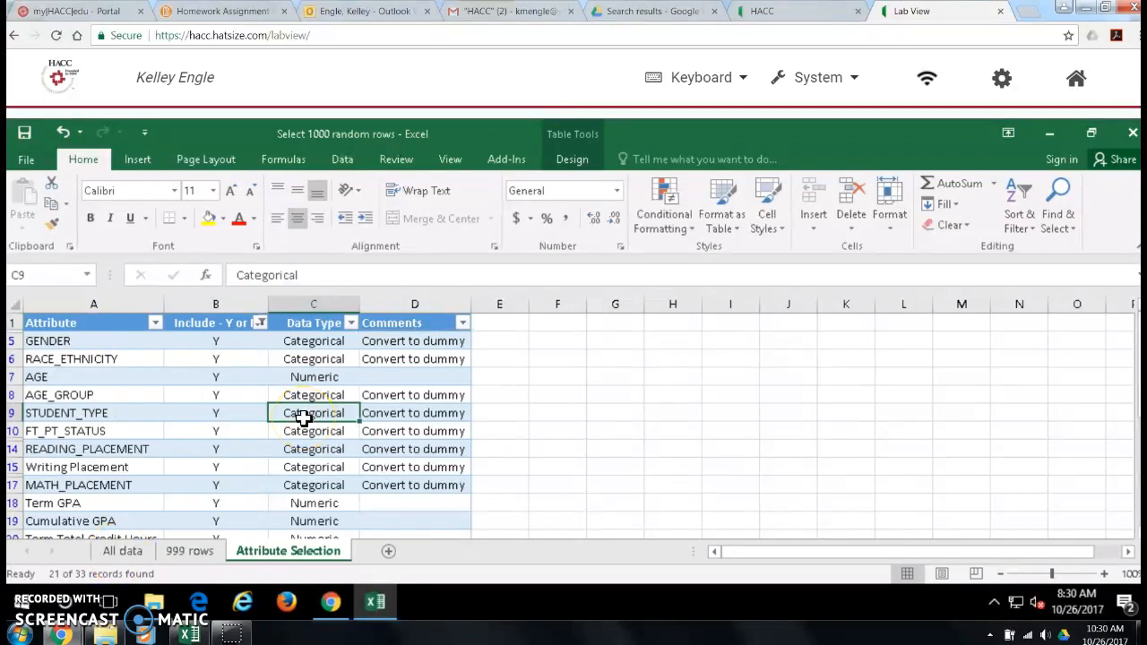
key(Down)
key(Down)
key(Down)
key(Down)
key(Down)
key(Down)
key(Down)
key(Down)
key(Down)
key(Down)
key(Down)
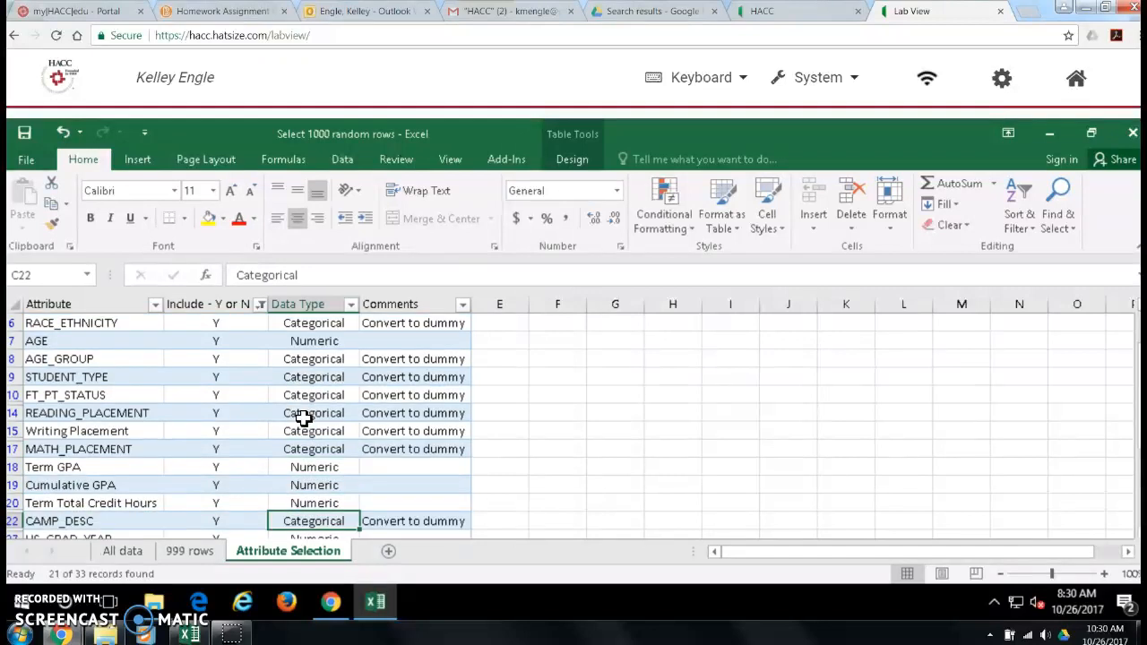
key(Down)
key(Down)
key(Down)
key(Down)
key(Down)
key(Down)
key(Down)
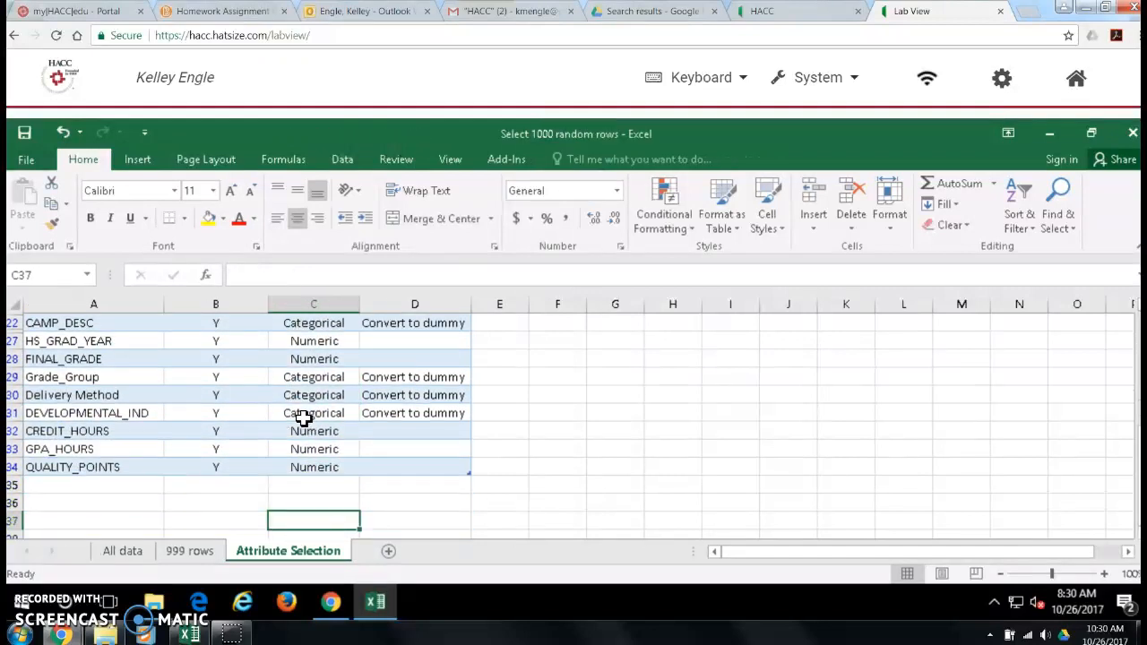
key(Up)
key(Up)
key(Up)
key(Up)
key(Up)
key(Up)
key(Up)
key(Up)
key(Up)
key(Up)
key(Up)
key(Up)
key(Up)
key(Up)
key(Up)
key(Up)
key(Up)
key(Up)
key(Up)
key(Up)
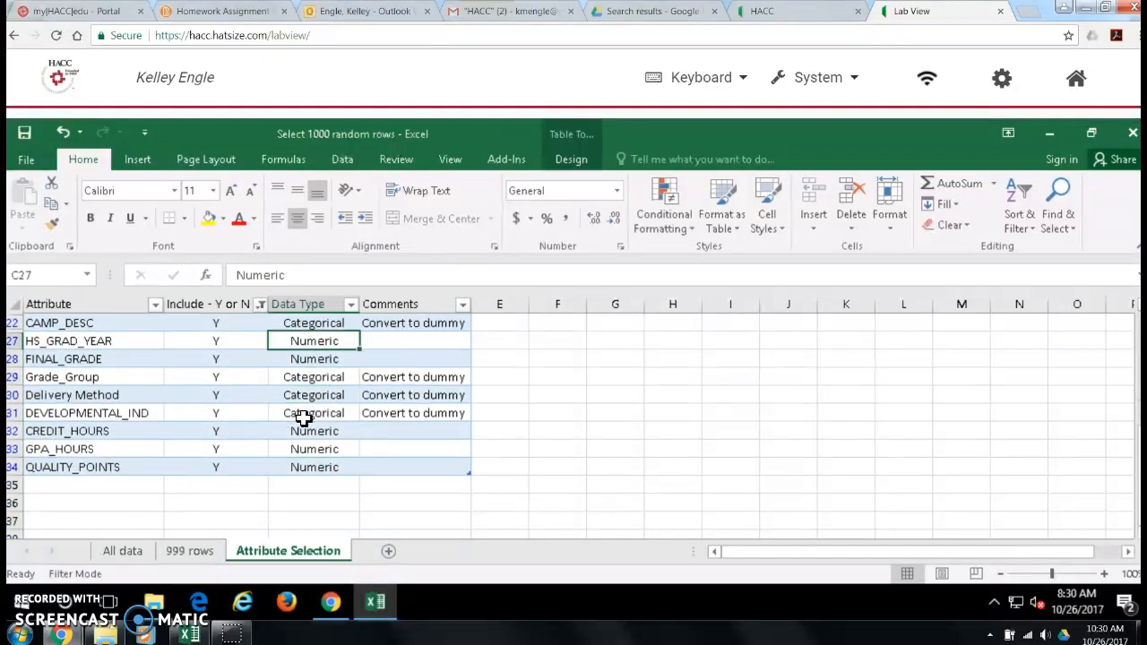
key(Up)
key(Up)
key(Up)
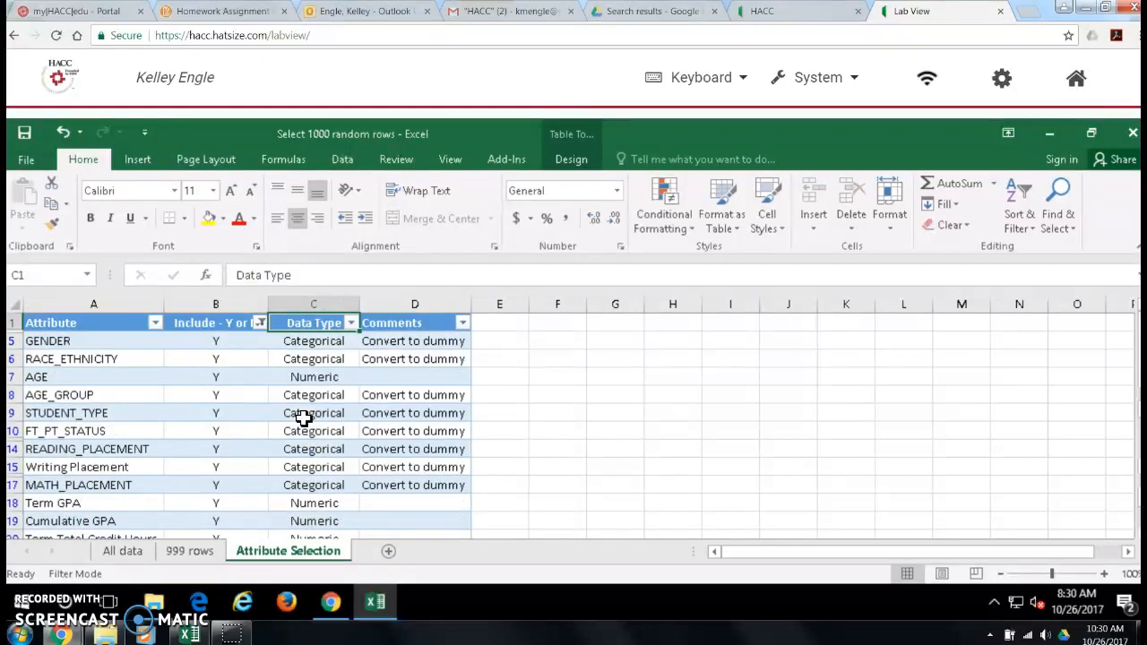